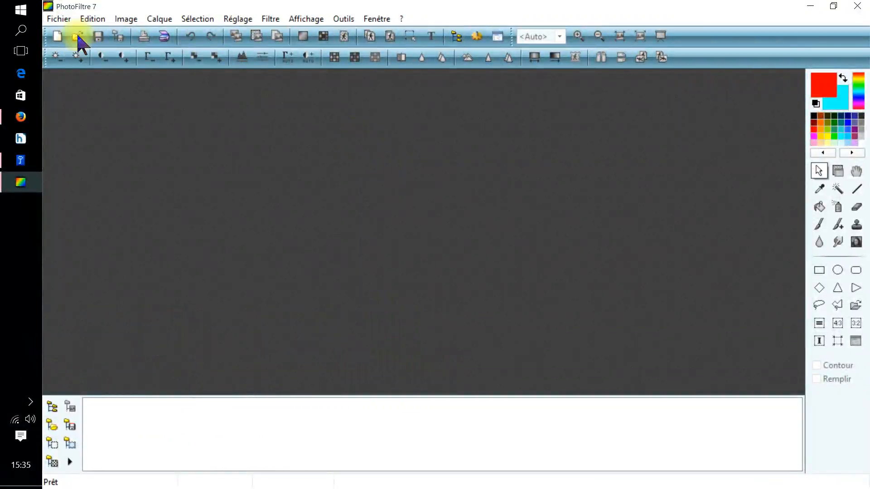
# Open the puppy photo reglement_chien.jpg from the Bureau folder.
pyautogui.click(78, 37)
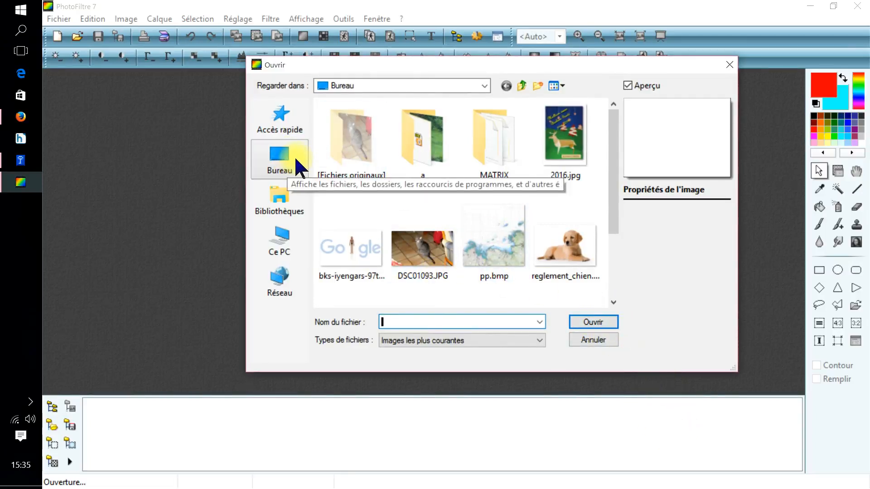
pyautogui.click(554, 253)
pyautogui.click(584, 323)
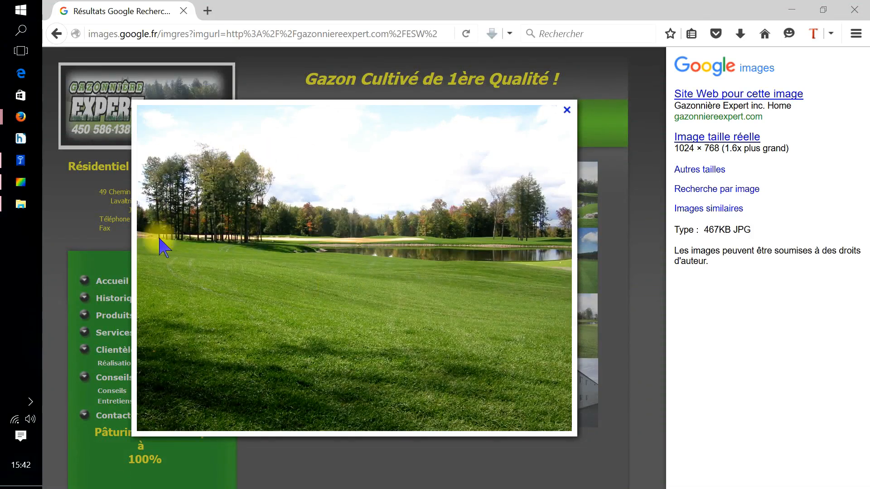
# Switch to Firefox, copy the enlarged green lawn landscape image, and close the browser.
pyautogui.rightClick(341, 271)
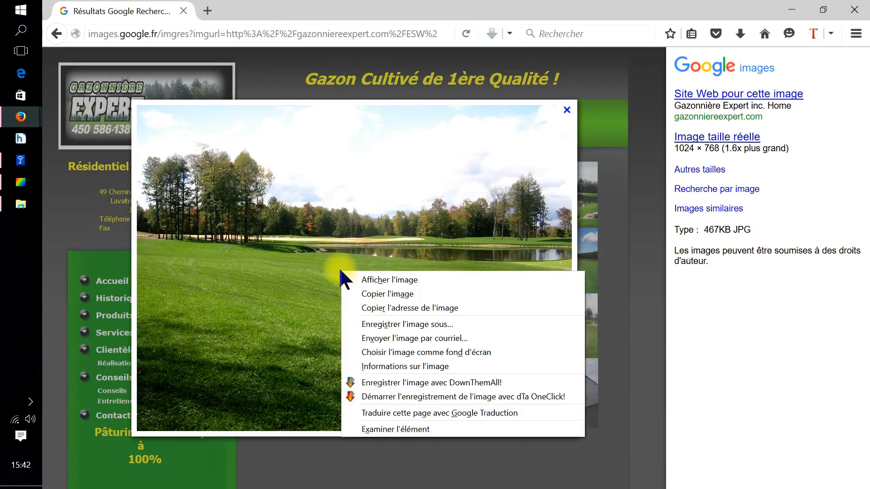
pyautogui.click(389, 295)
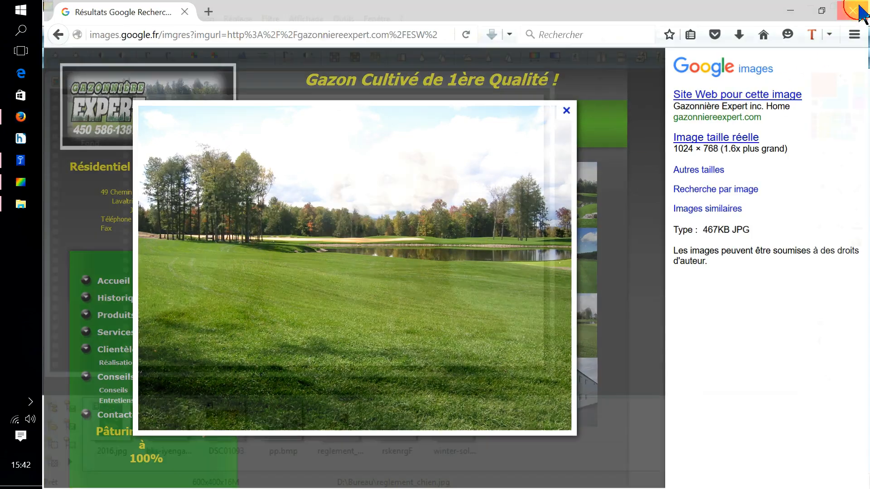
pyautogui.click(854, 9)
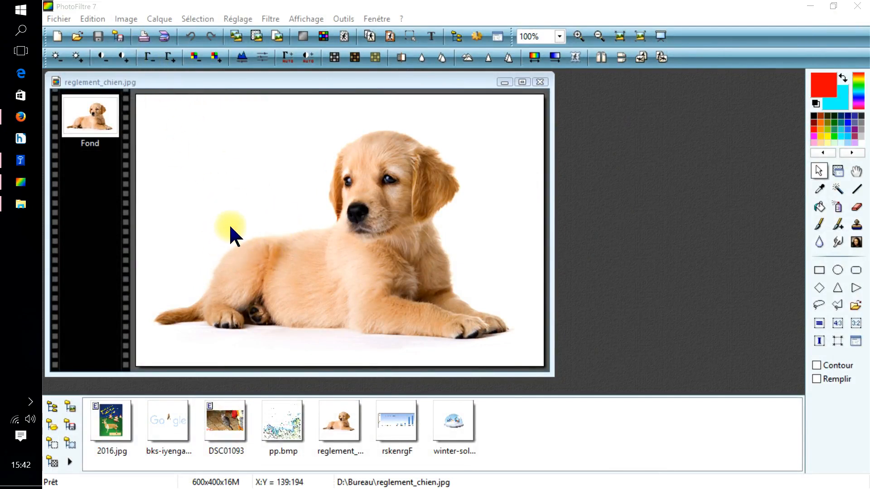
# Paste the copied landscape as a new image and move its window so the puppy photo stays accessible beside it.
pyautogui.click(91, 19)
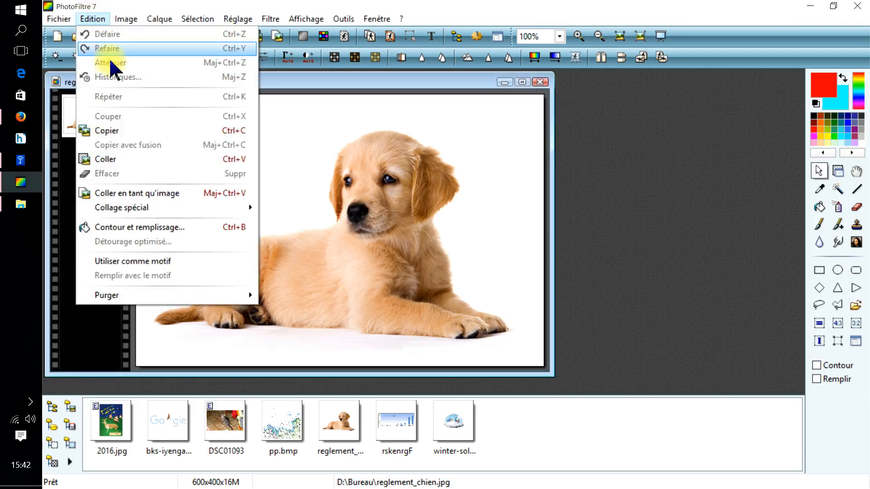
pyautogui.click(136, 194)
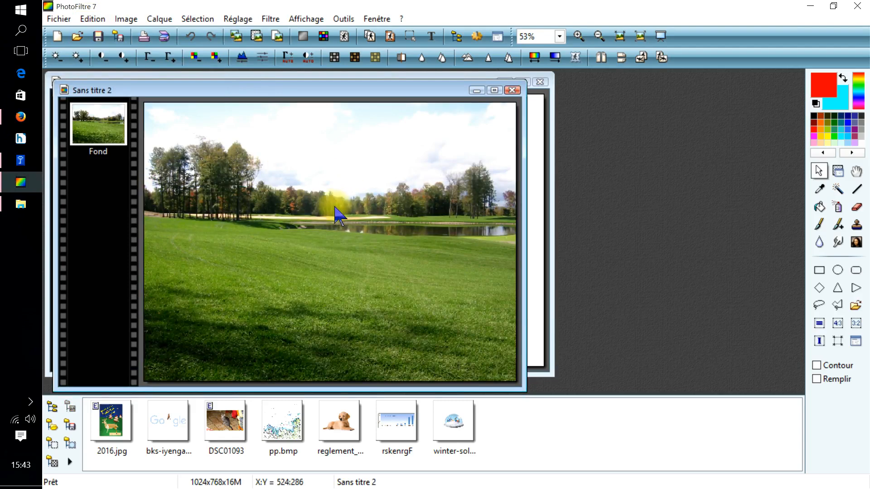
pyautogui.moveTo(280, 89); pyautogui.dragTo(515, 85)
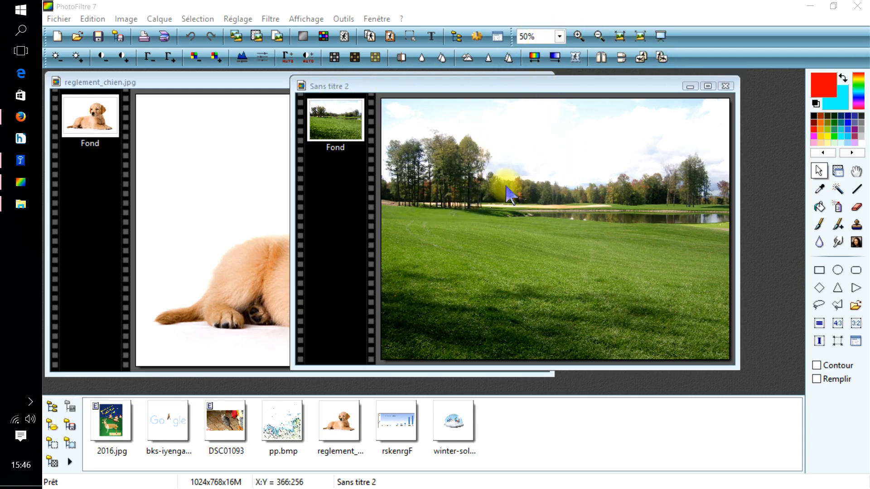
pyautogui.click(460, 86)
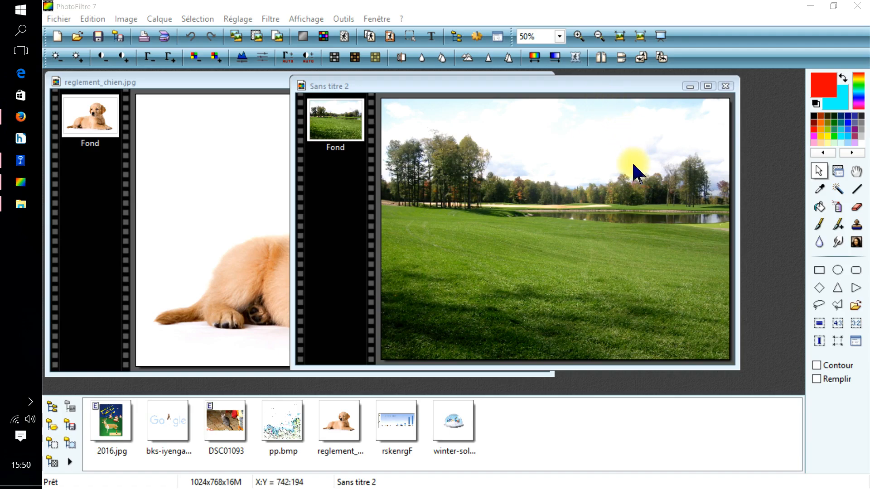
# Select the white background around the puppy in reglement_chien.jpg with the magic wand at a tolerance of 36.
pyautogui.click(252, 272)
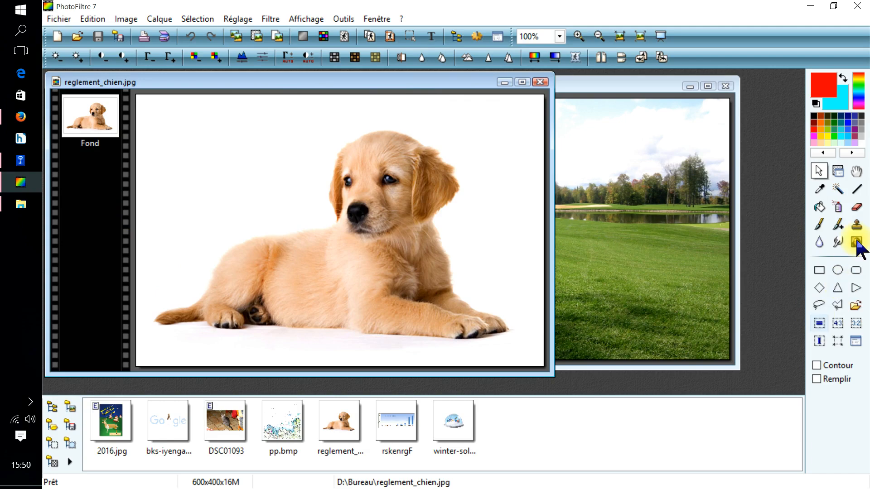
pyautogui.click(839, 190)
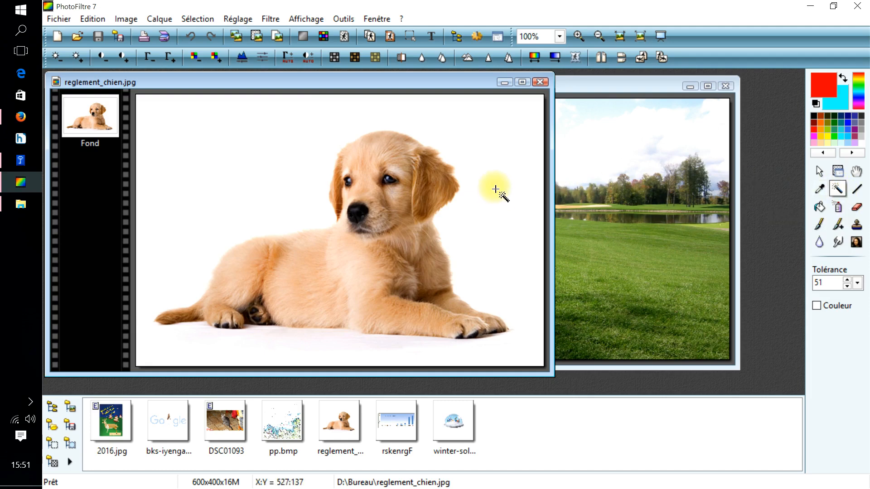
pyautogui.doubleClick(820, 281)
pyautogui.write('36')
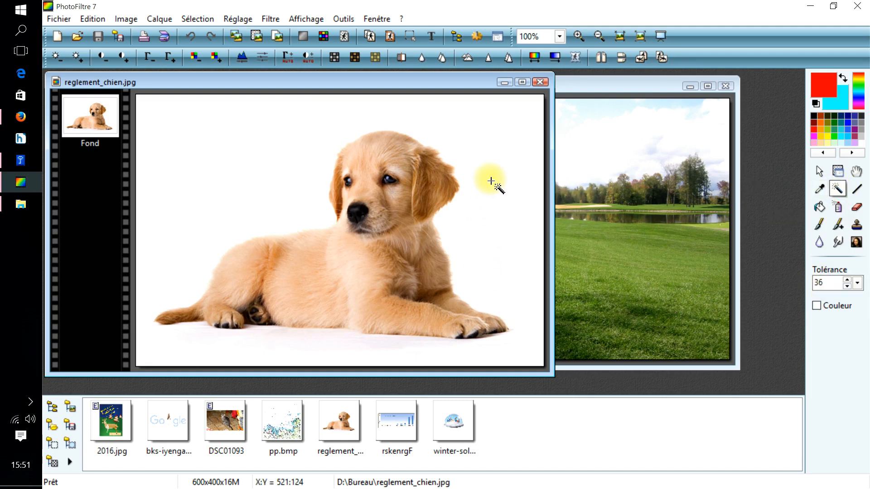
pyautogui.click(491, 181)
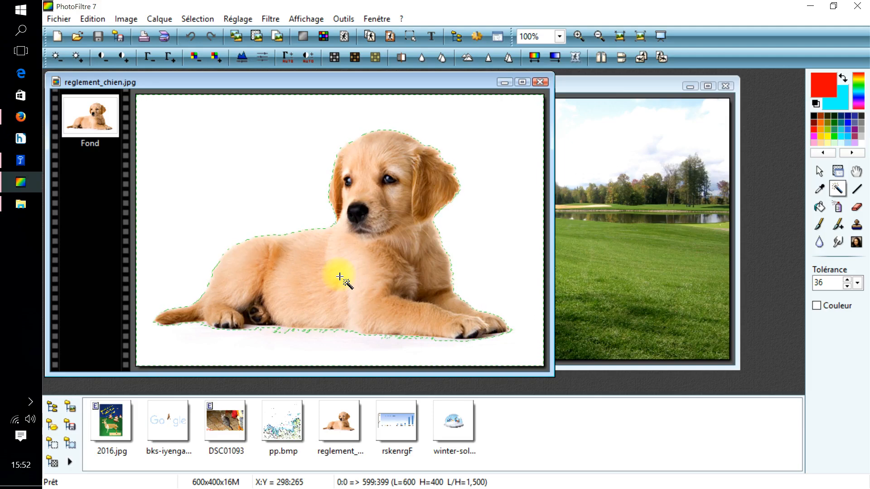
# Invert the selection so it outlines the puppy, and copy the selected puppy.
pyautogui.rightClick(285, 181)
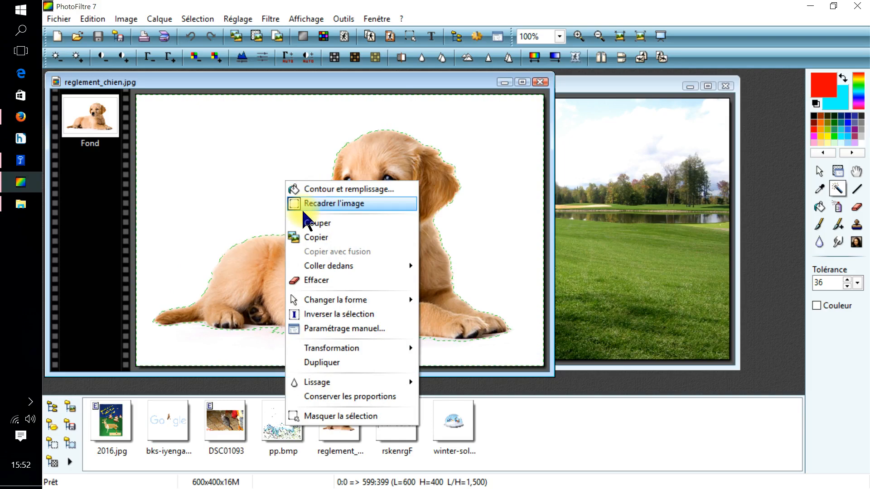
pyautogui.click(344, 314)
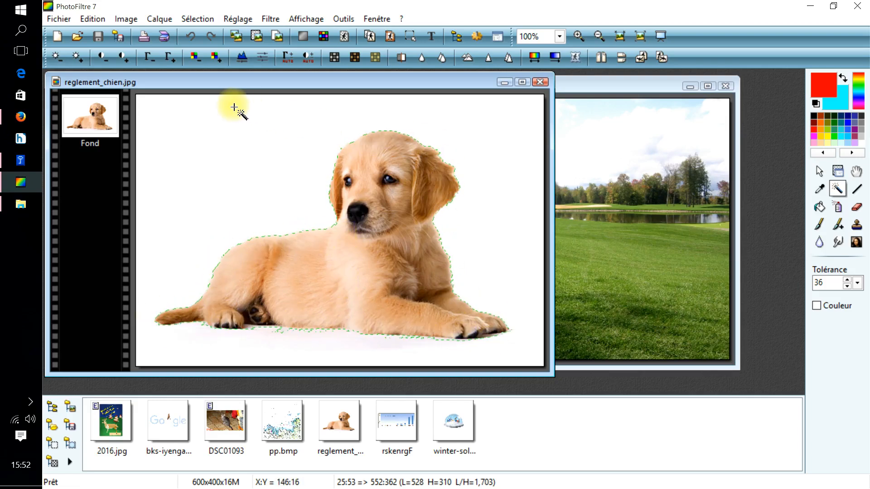
pyautogui.rightClick(358, 263)
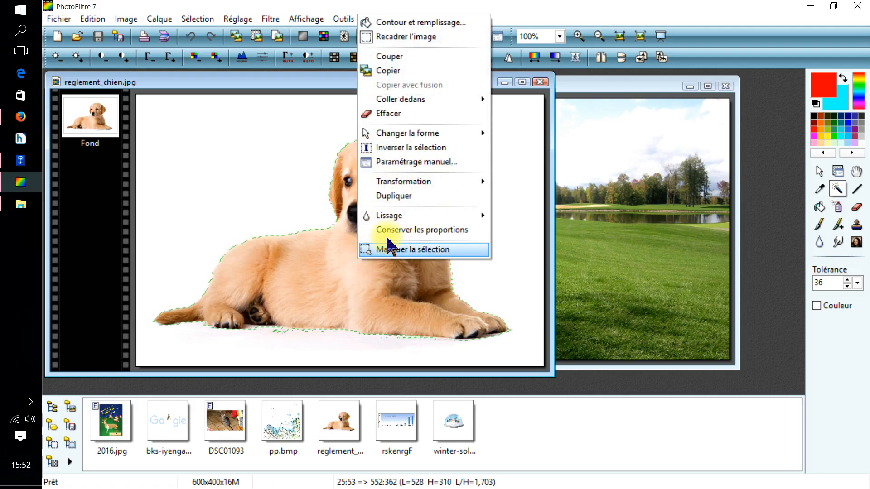
pyautogui.click(385, 71)
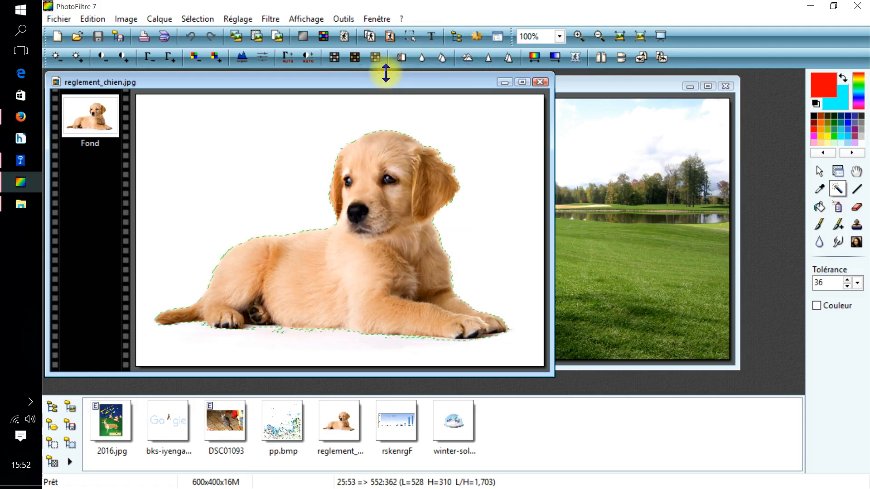
# Paste the copied puppy into the landscape image as a new layer.
pyautogui.click(608, 90)
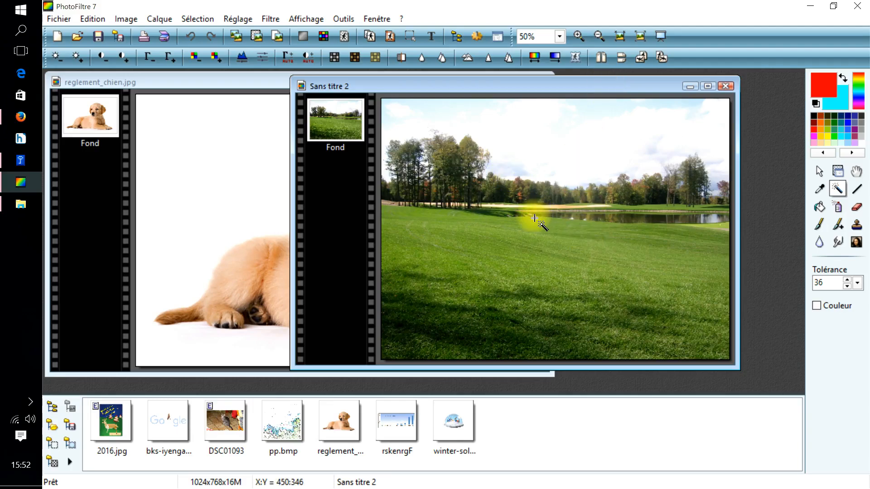
pyautogui.click(92, 20)
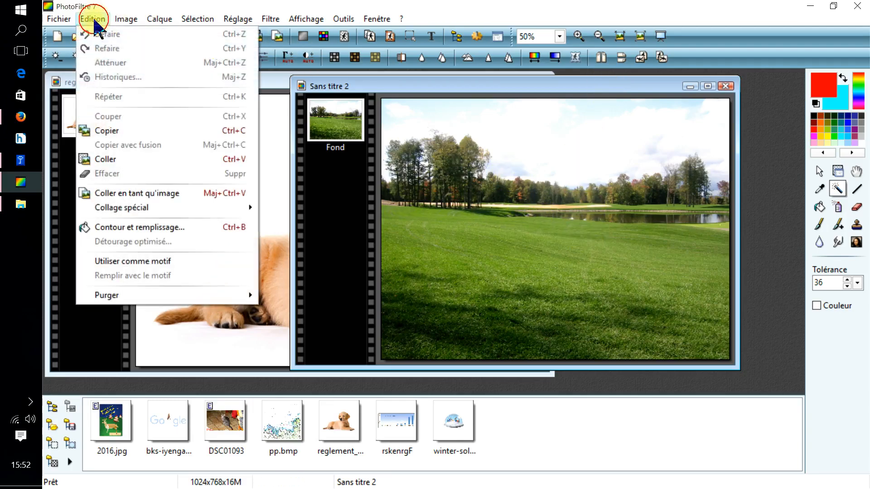
pyautogui.click(105, 159)
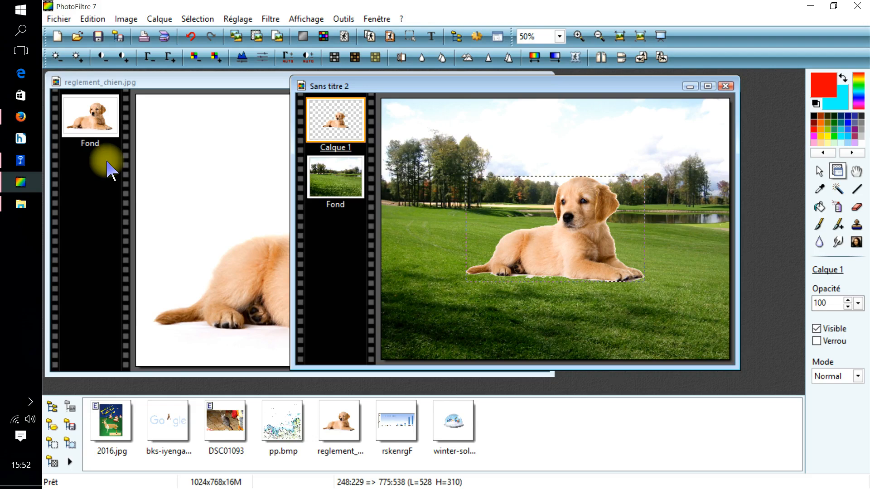
# Shrink the puppy layer to about 323 × 190 pixels, move it to the lower-left part of the lawn, and apply the transformation.
pyautogui.rightClick(558, 242)
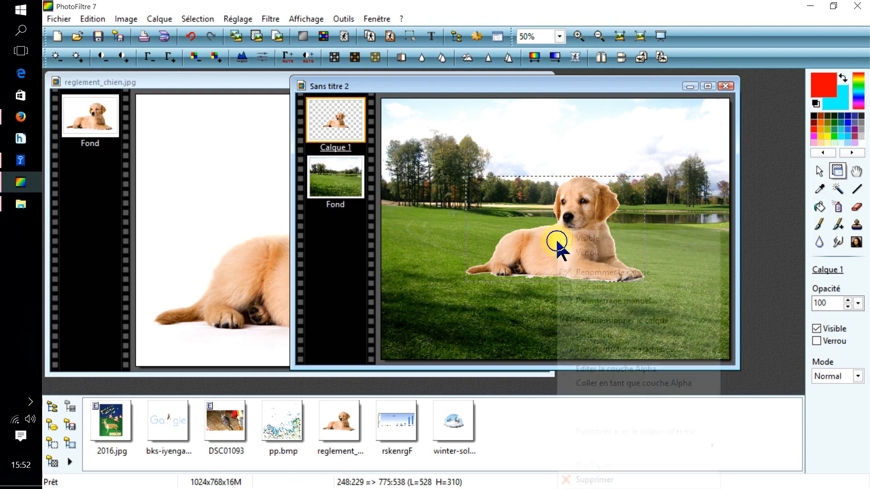
pyautogui.click(623, 321)
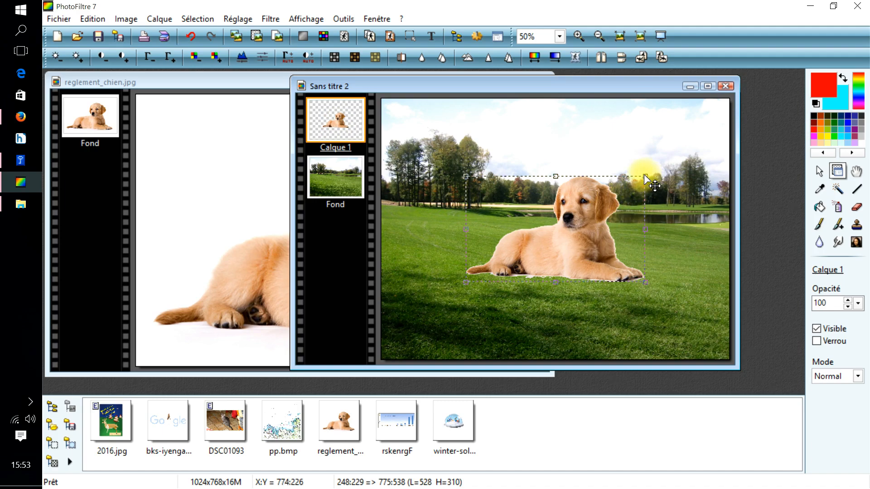
pyautogui.moveTo(644, 175); pyautogui.dragTo(604, 216)
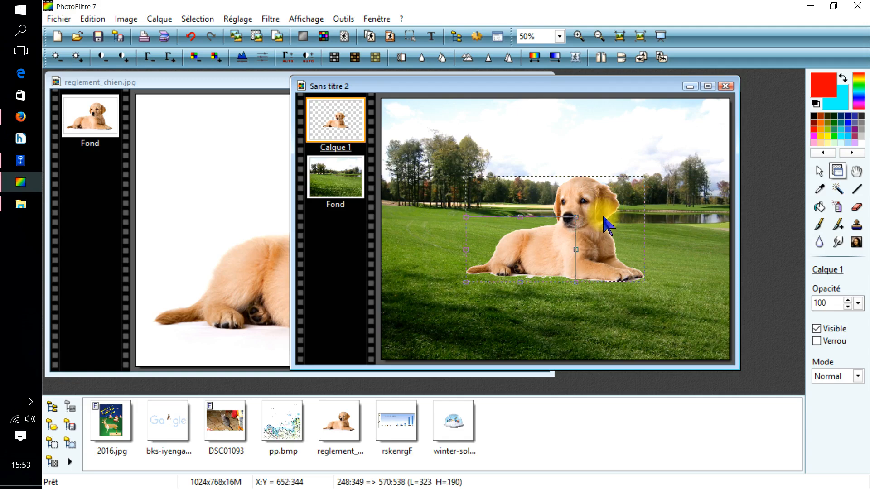
pyautogui.moveTo(603, 217); pyautogui.dragTo(604, 217)
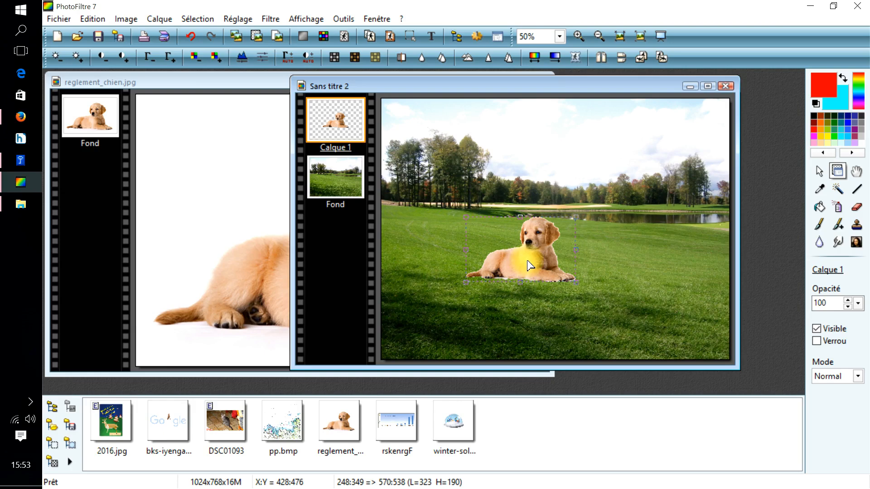
pyautogui.moveTo(529, 265); pyautogui.dragTo(504, 311)
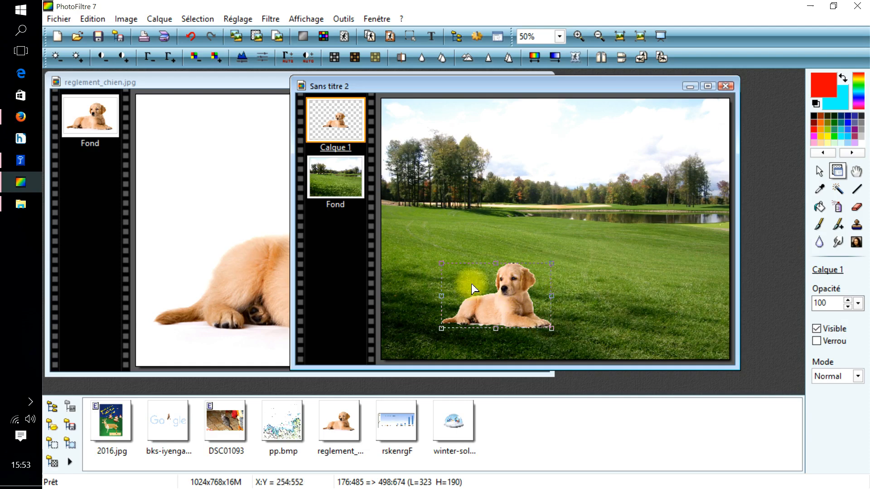
pyautogui.click(509, 308)
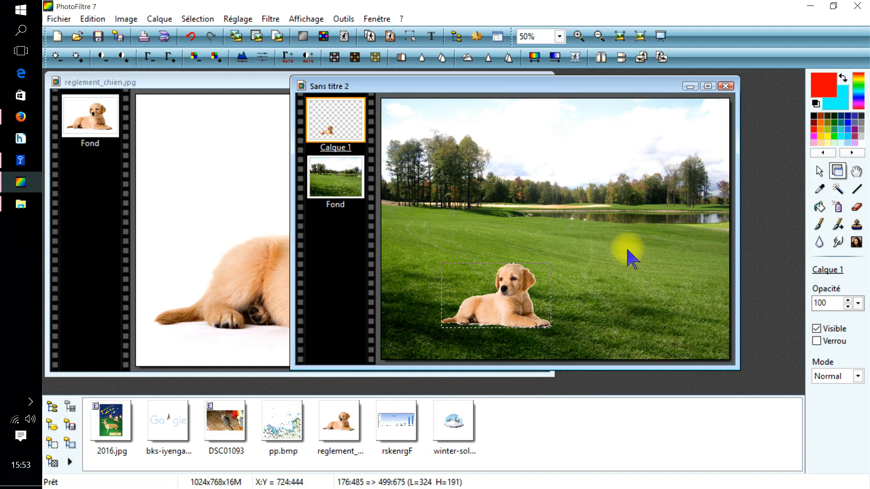
# Switch the active layer back and forth between Fond and Calque 1, ending on Calque 1.
pyautogui.click(616, 272)
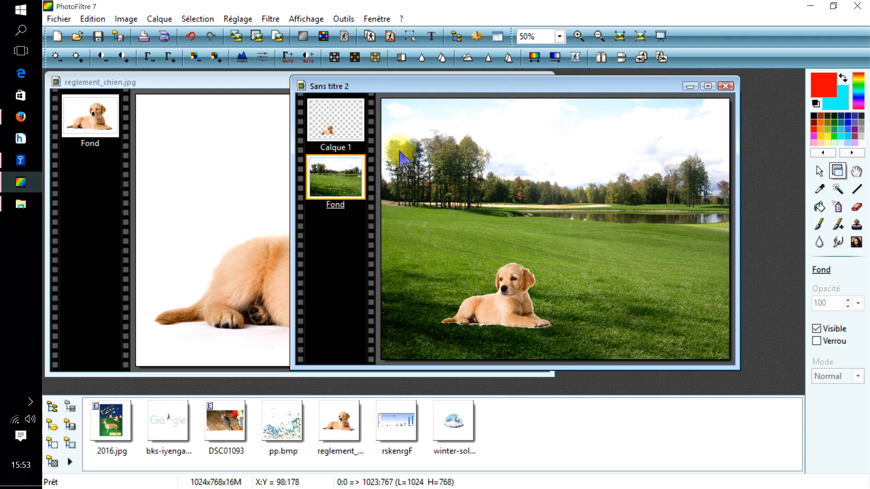
pyautogui.click(328, 125)
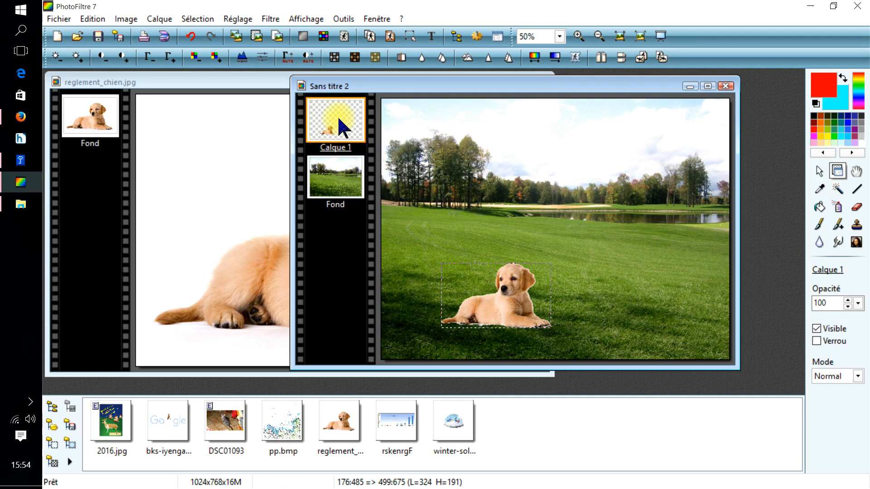
pyautogui.click(621, 263)
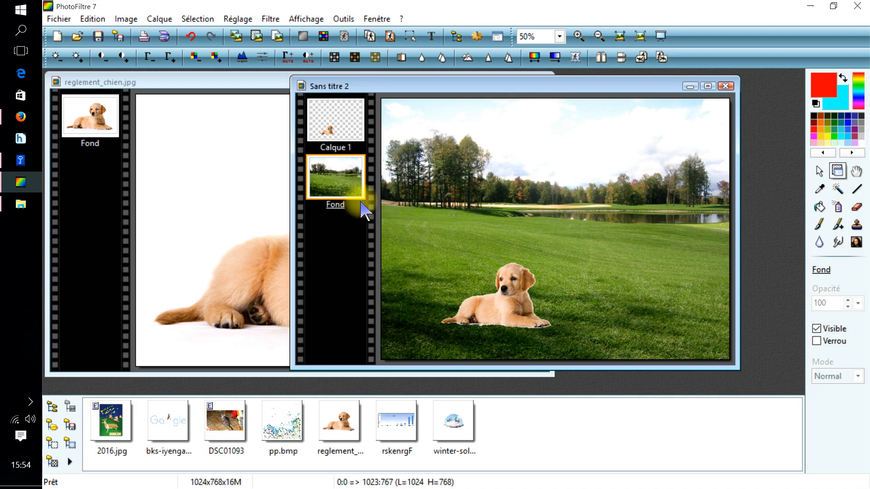
pyautogui.click(339, 117)
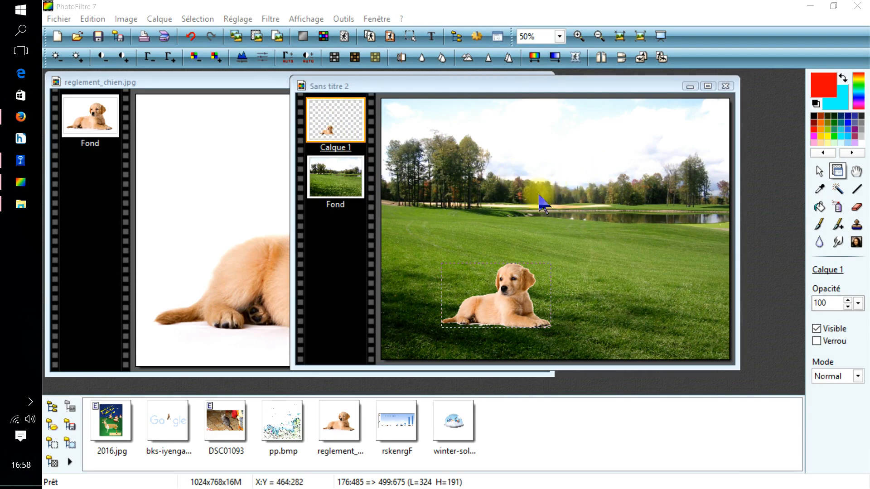
# Open the cat photo DSC01093.JPG from the Bureau folder.
pyautogui.click(77, 37)
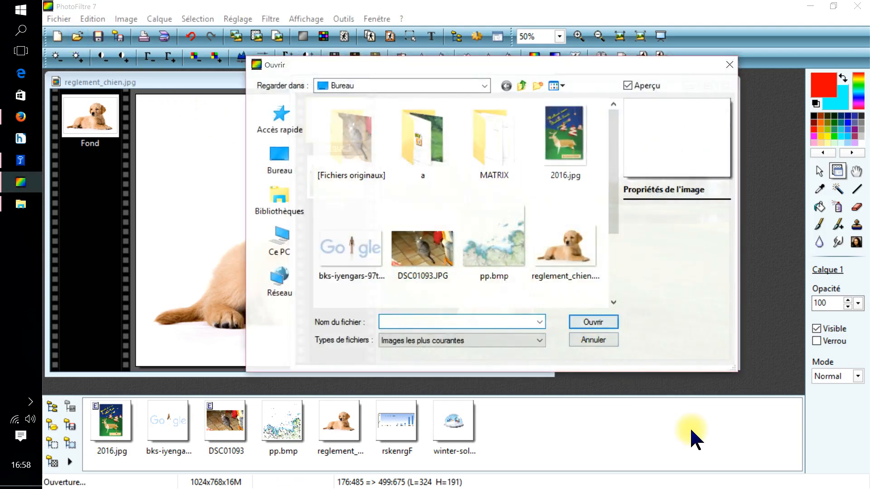
pyautogui.click(420, 247)
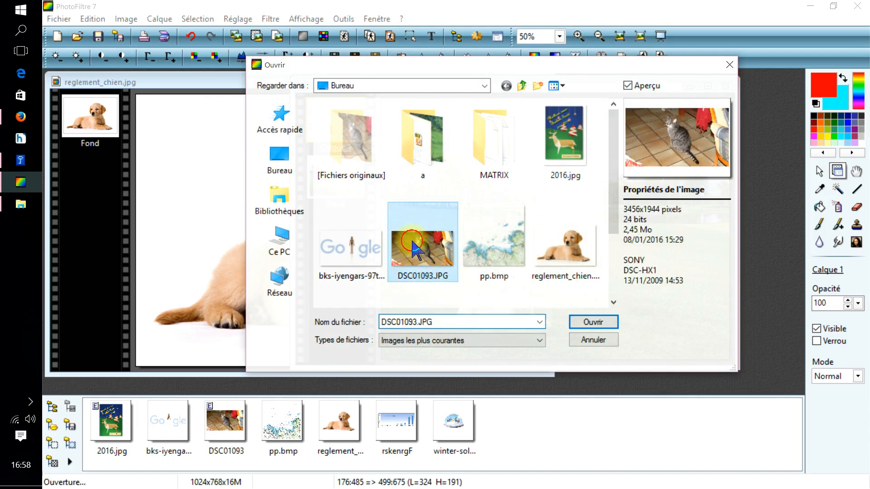
pyautogui.click(582, 320)
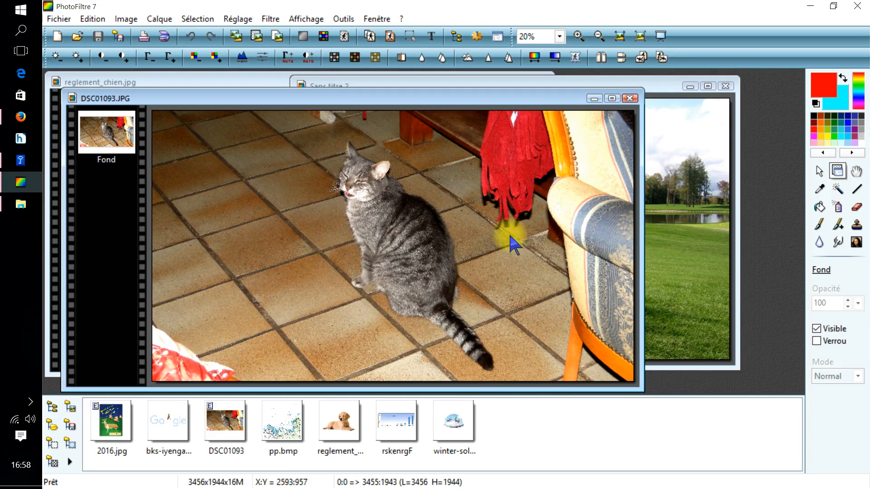
# Outline the whole cat, from ears to tail tip, with a closed polygonal lasso selection in the DSC01093.JPG photo.
pyautogui.click(820, 173)
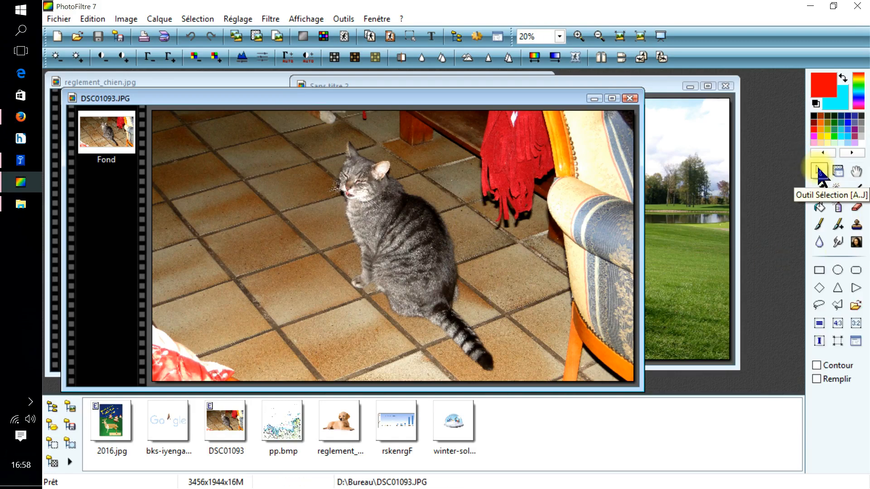
pyautogui.click(838, 307)
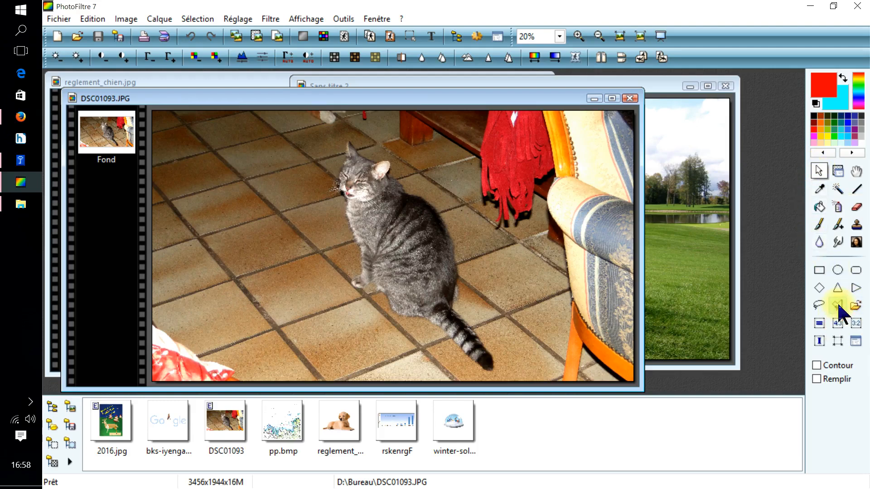
pyautogui.click(408, 191)
pyautogui.moveTo(425, 194); pyautogui.dragTo(427, 196)
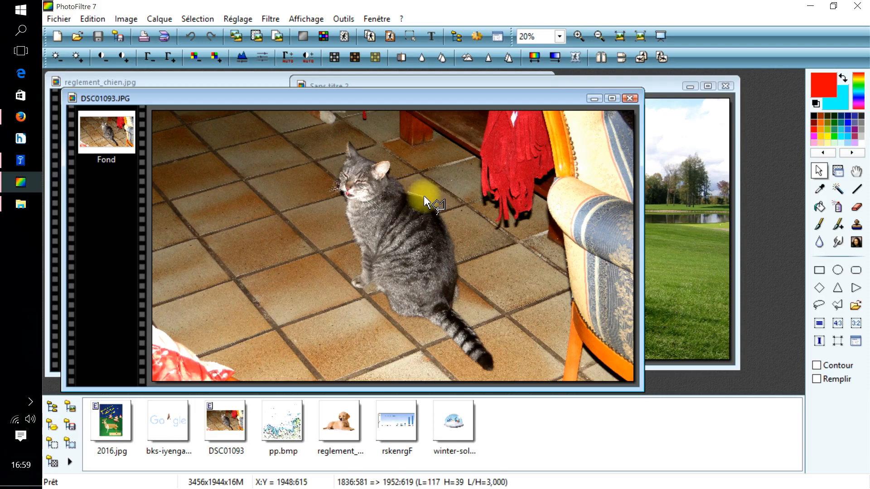
pyautogui.moveTo(424, 199); pyautogui.dragTo(442, 212)
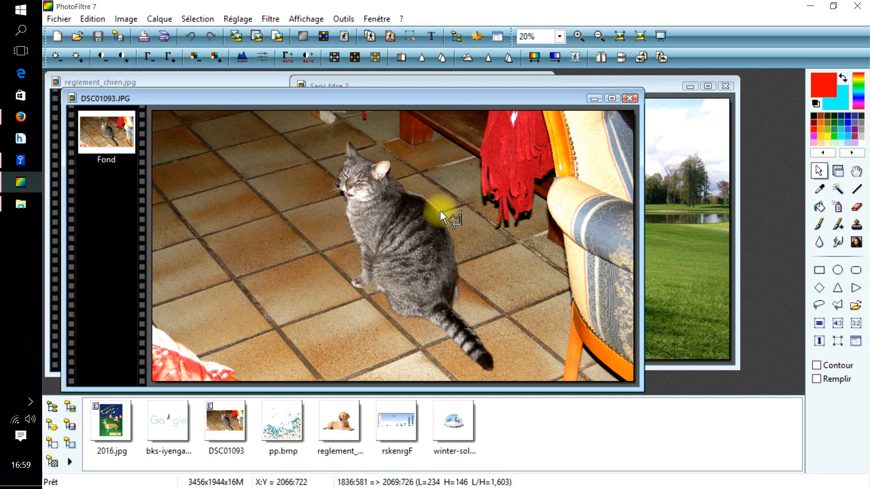
pyautogui.moveTo(439, 210); pyautogui.dragTo(459, 262)
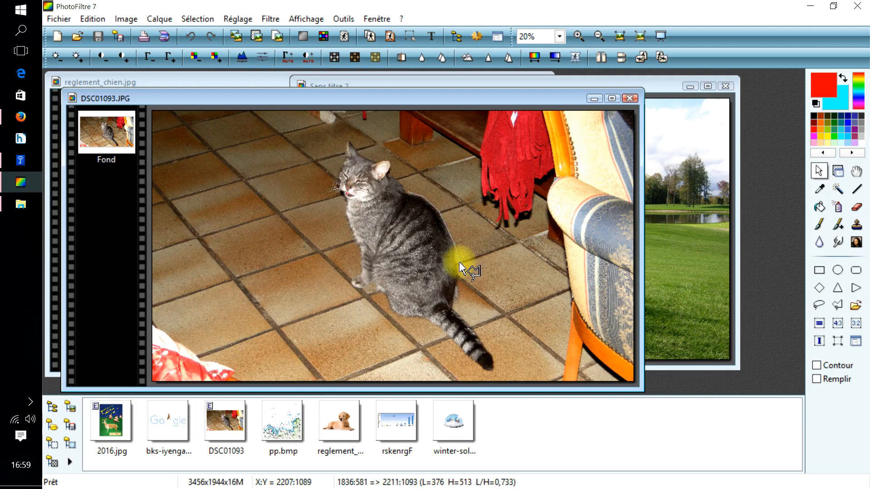
pyautogui.moveTo(458, 277)
pyautogui.mouseDown()
pyautogui.moveTo(455, 308)
pyautogui.moveTo(496, 369)
pyautogui.moveTo(352, 286)
pyautogui.moveTo(359, 247)
pyautogui.moveTo(344, 188)
pyautogui.moveTo(333, 191)
pyautogui.moveTo(349, 141)
pyautogui.moveTo(384, 155)
pyautogui.moveTo(404, 189)
pyautogui.mouseUp()
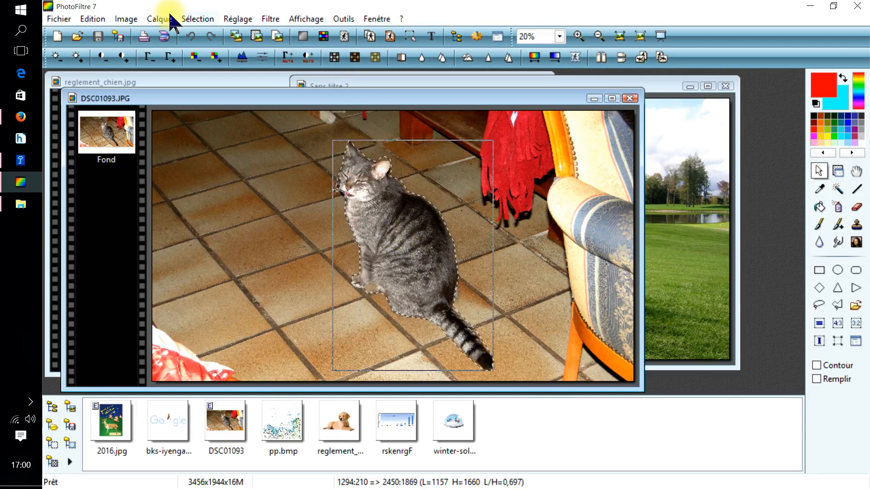
# Start an optimised cutout of the selected cat with tolerance 2 and the Contour progressif effect, and preview it.
pyautogui.click(93, 19)
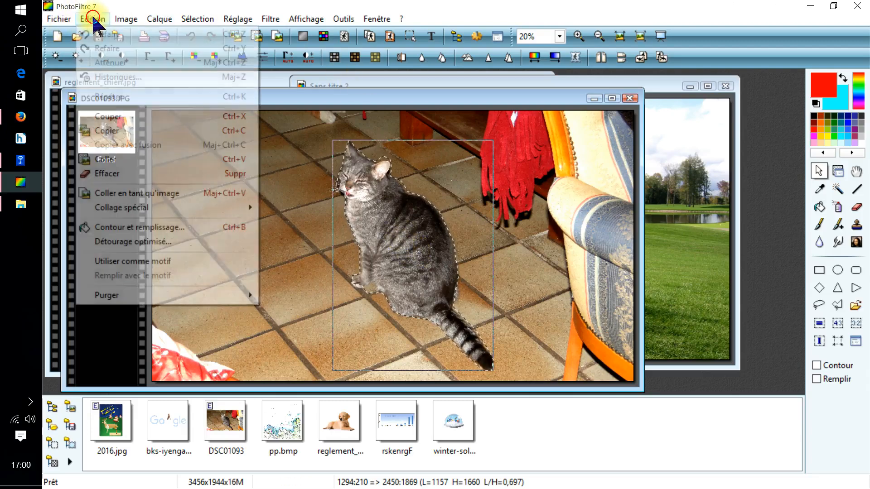
pyautogui.click(129, 241)
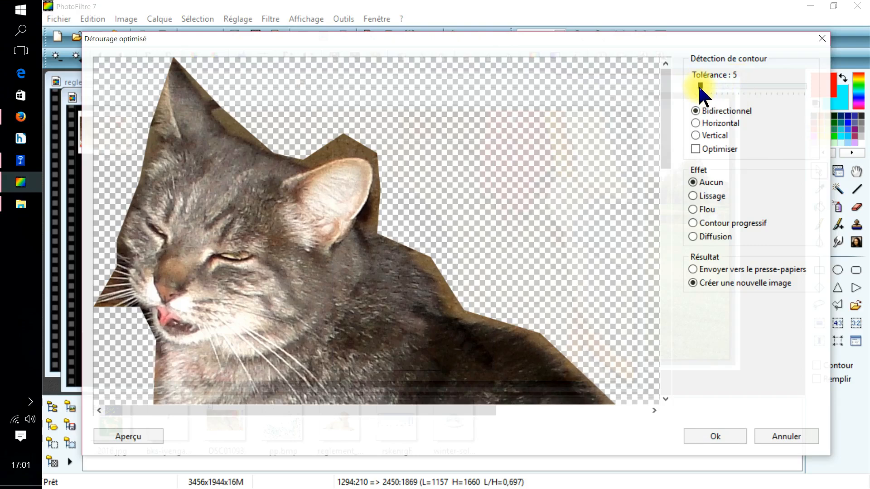
pyautogui.moveTo(697, 85); pyautogui.dragTo(696, 85)
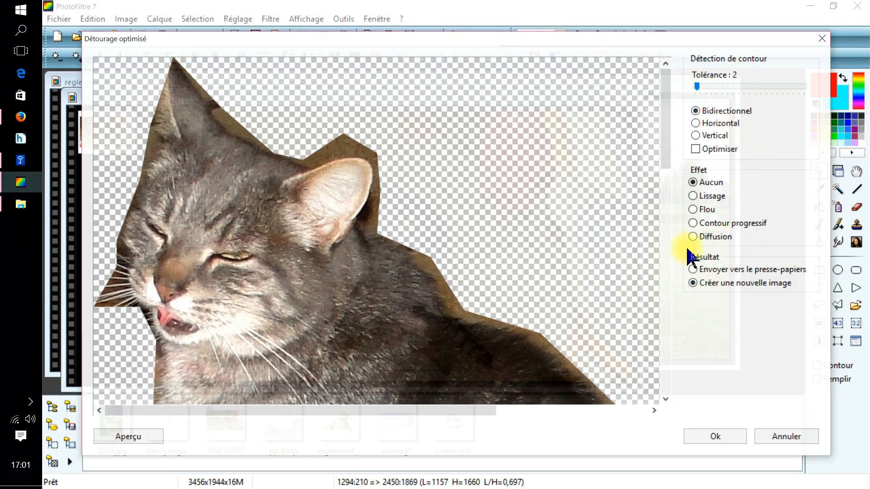
pyautogui.click(695, 222)
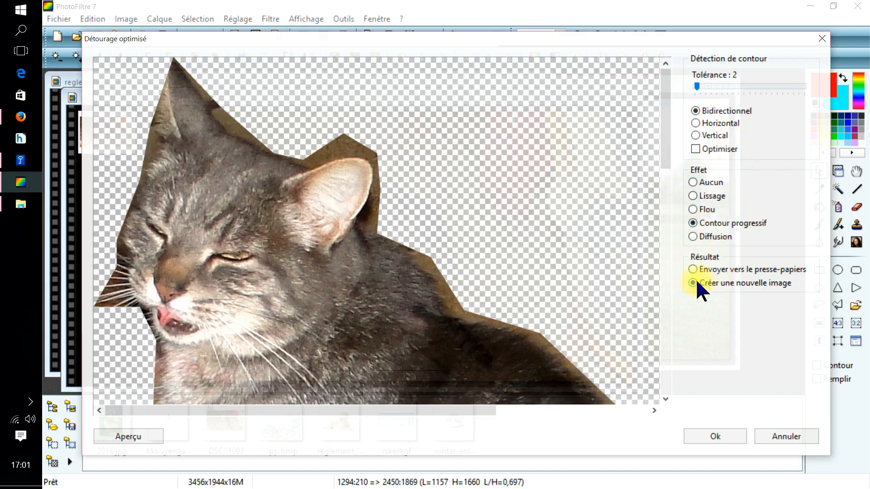
pyautogui.click(136, 435)
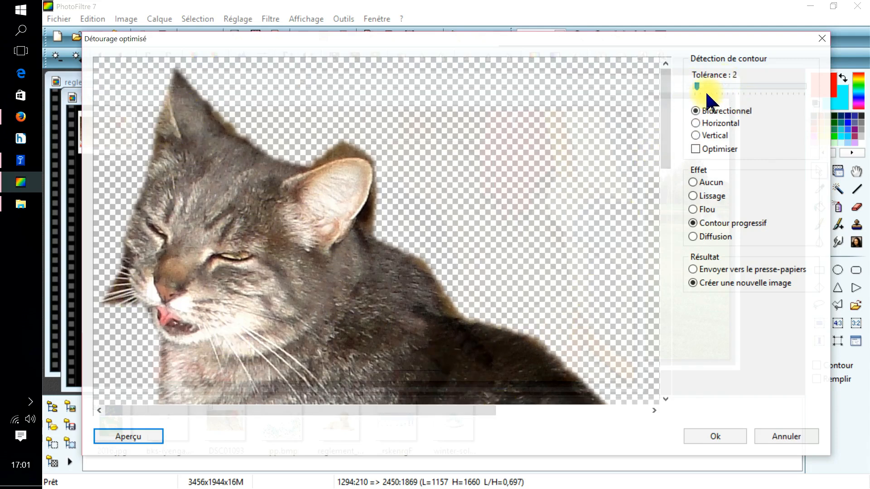
# Raise the cutout tolerance to 5, preview the cat's edges, and create the cutout as a new image.
pyautogui.moveTo(697, 86); pyautogui.dragTo(700, 86)
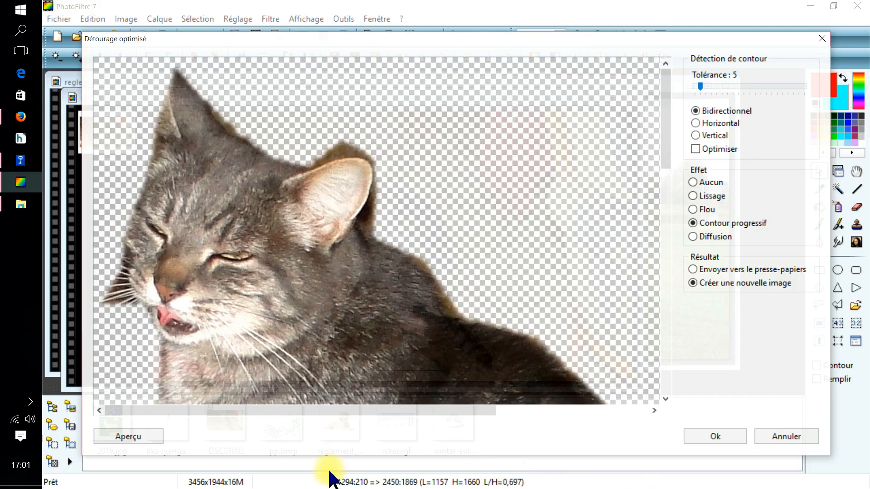
pyautogui.click(129, 433)
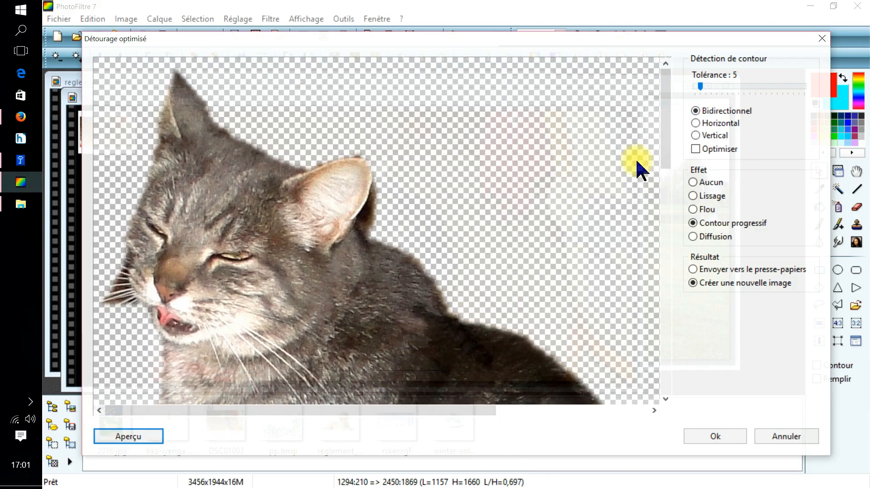
pyautogui.moveTo(667, 137); pyautogui.dragTo(694, 172)
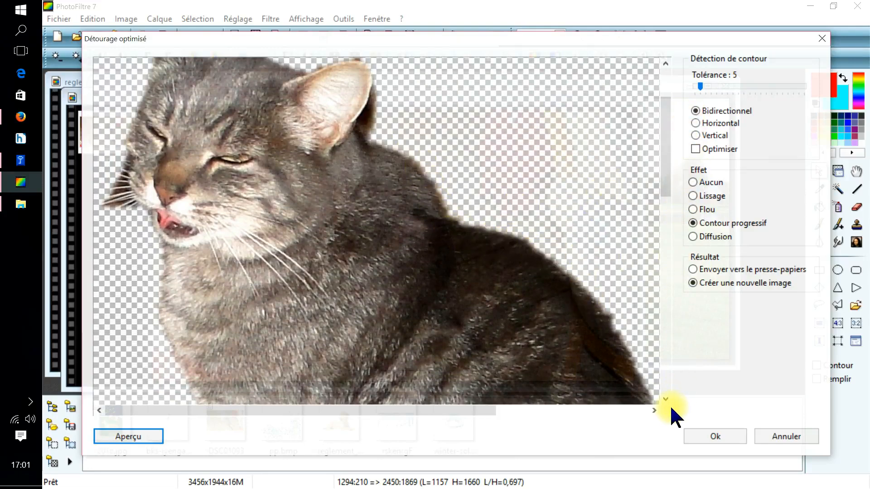
pyautogui.click(712, 434)
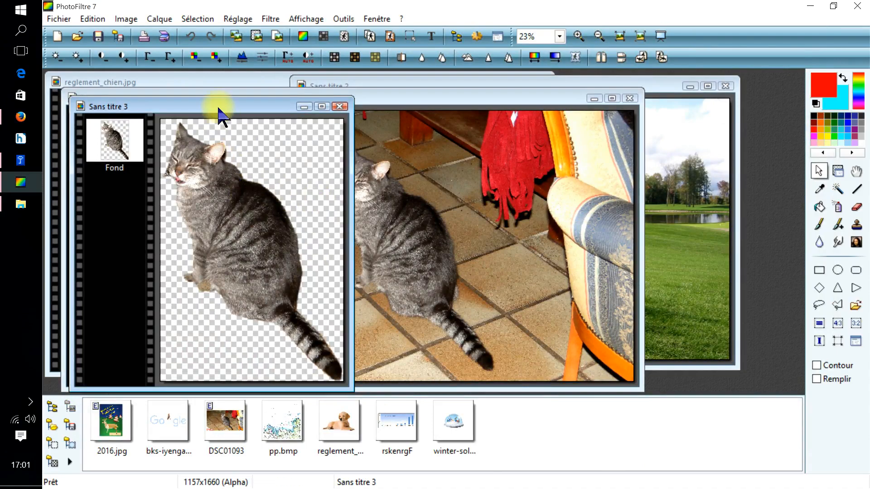
# Copy the cut-out cat and paste it into the landscape image Sans titre 2 as a new layer.
pyautogui.moveTo(218, 108); pyautogui.dragTo(301, 98)
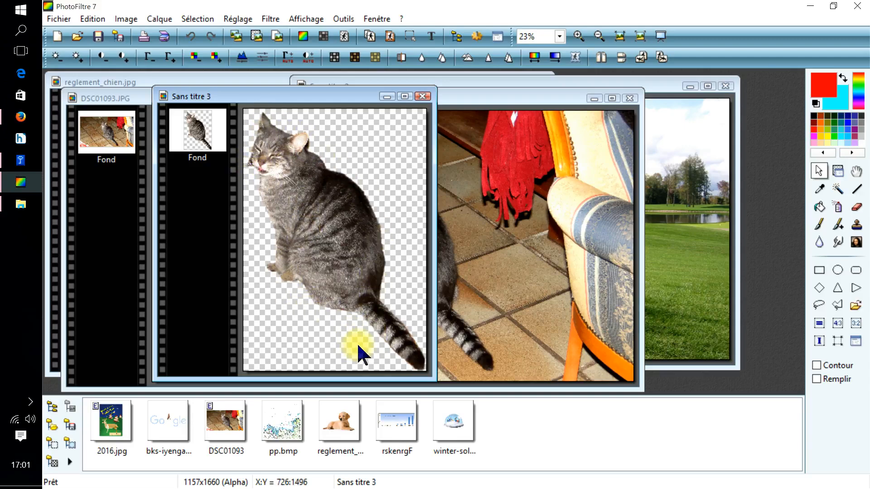
pyautogui.rightClick(328, 220)
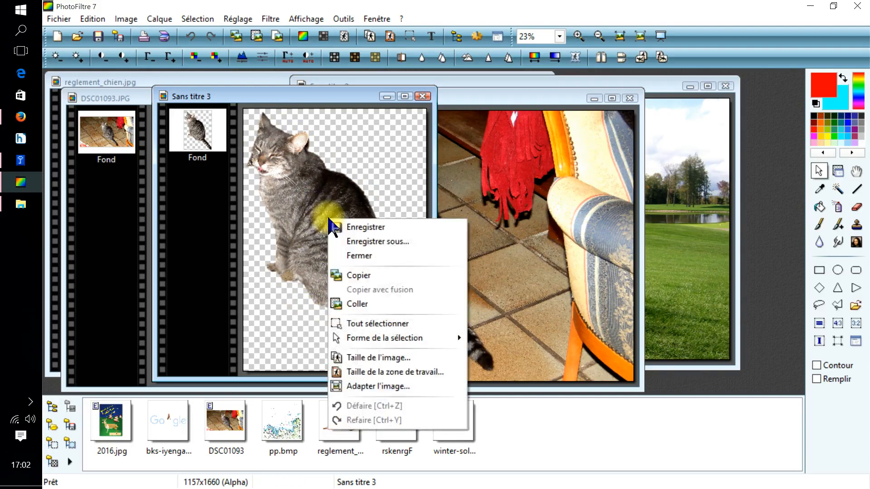
pyautogui.click(349, 275)
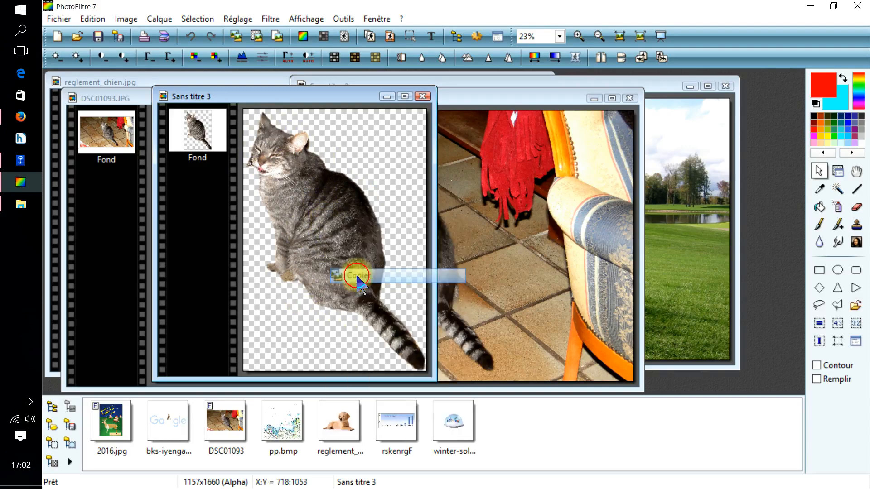
pyautogui.click(648, 87)
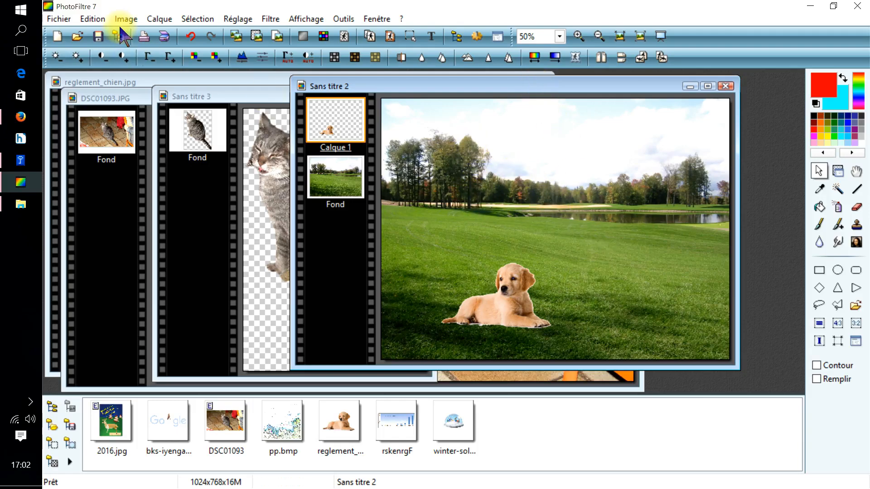
pyautogui.click(92, 18)
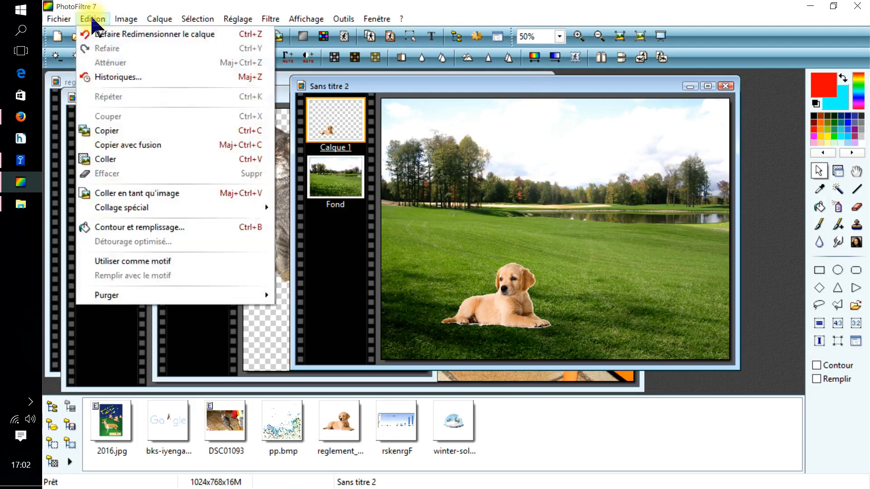
pyautogui.click(109, 158)
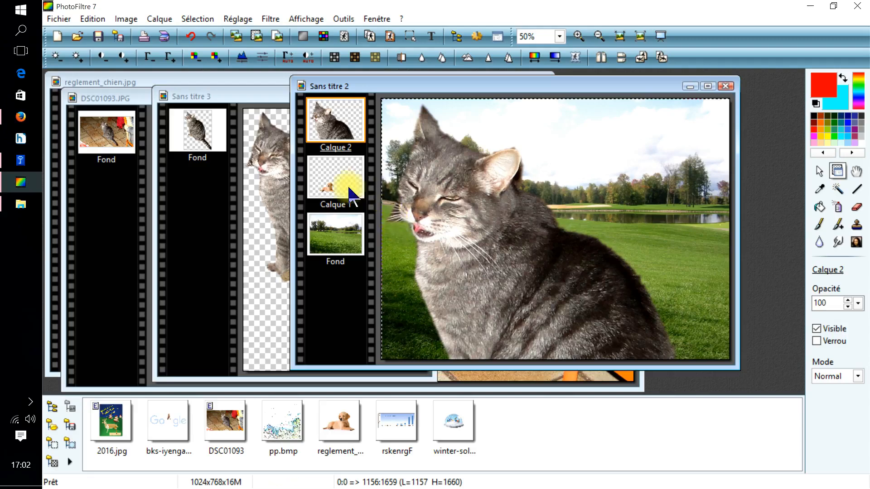
# Shrink the cat layer to about 245 × 351 pixels and place it on the lawn to the right of the puppy.
pyautogui.rightClick(512, 255)
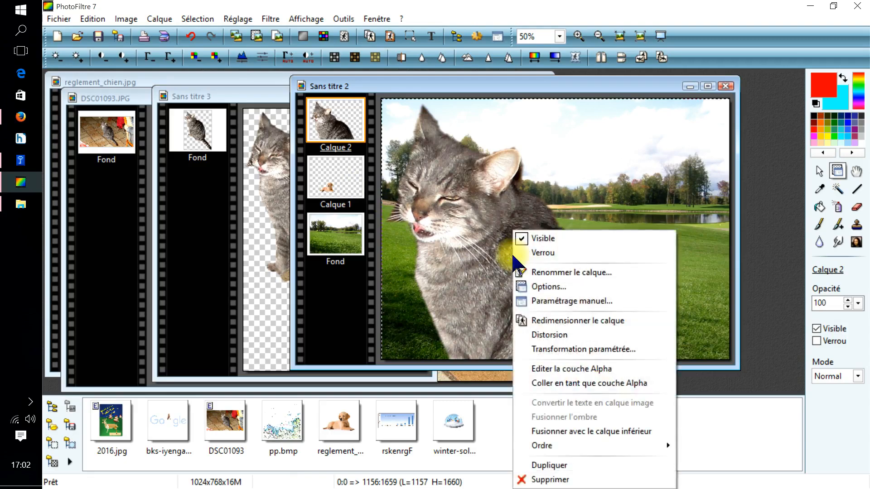
pyautogui.click(567, 321)
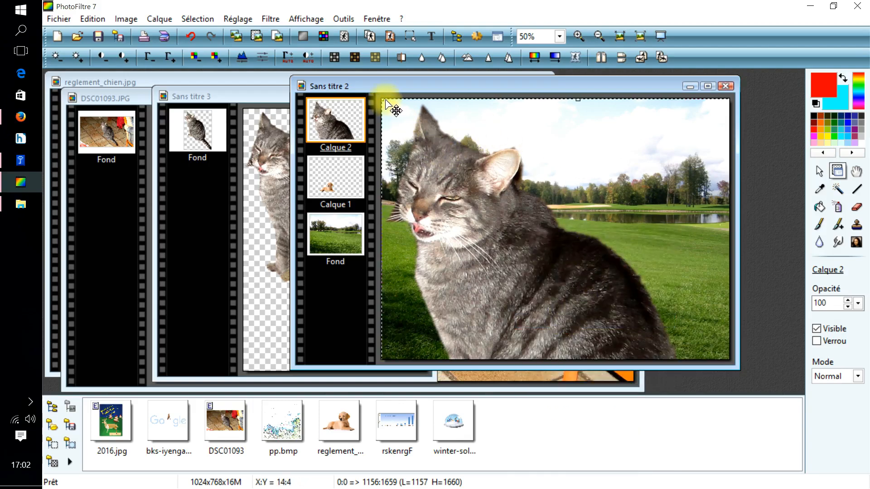
pyautogui.moveTo(382, 100); pyautogui.dragTo(545, 270)
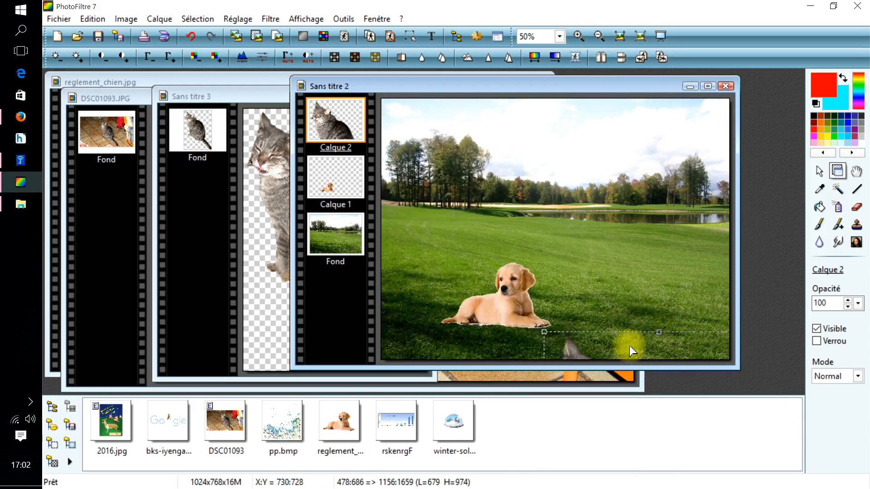
pyautogui.moveTo(629, 346)
pyautogui.mouseDown()
pyautogui.moveTo(605, 191)
pyautogui.moveTo(586, 136)
pyautogui.moveTo(571, 130)
pyautogui.mouseUp()
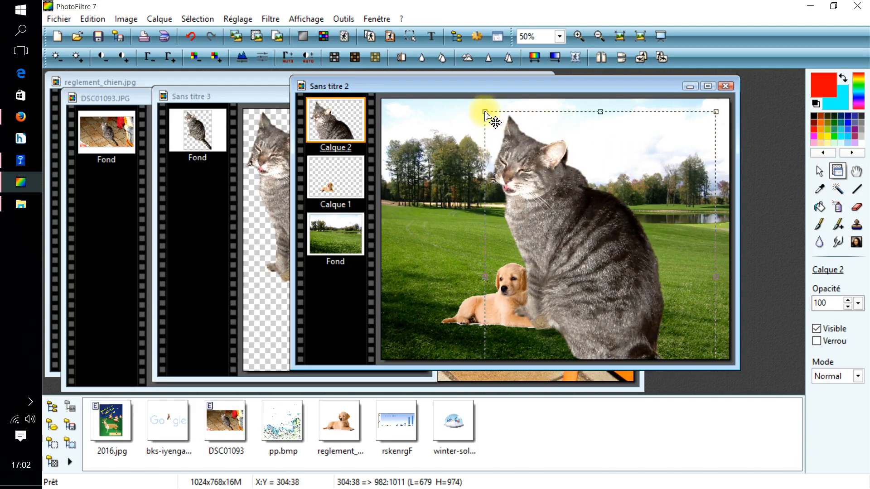
pyautogui.moveTo(485, 112); pyautogui.dragTo(618, 276)
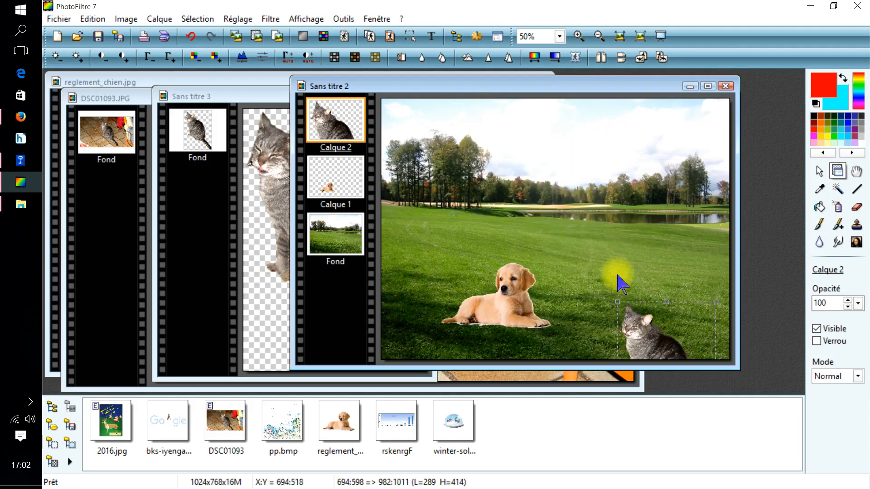
pyautogui.moveTo(655, 340); pyautogui.dragTo(650, 311)
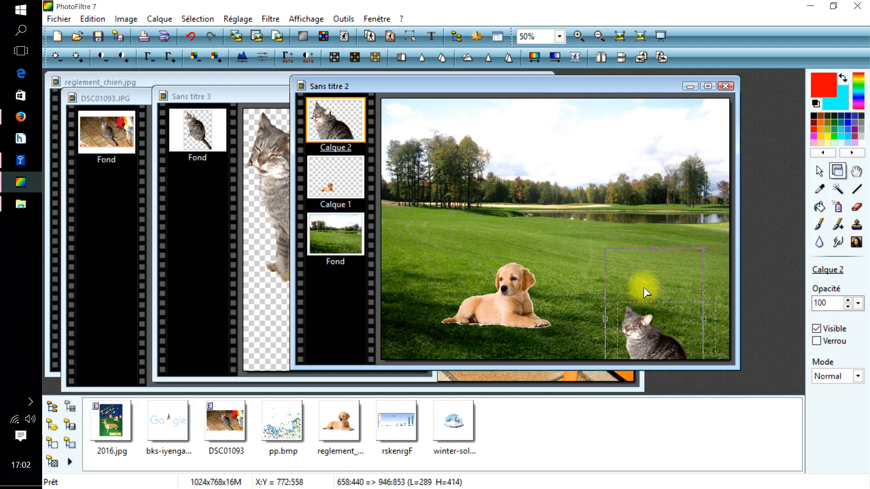
pyautogui.moveTo(631, 266); pyautogui.dragTo(634, 252)
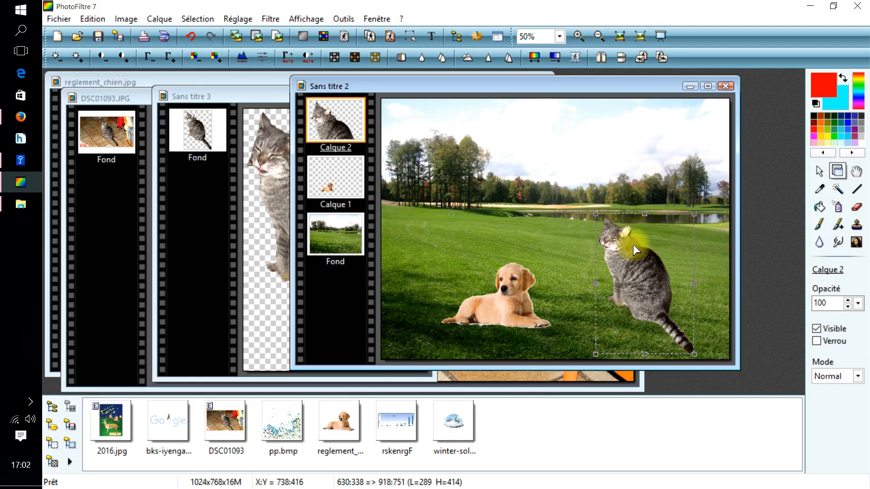
pyautogui.moveTo(595, 218); pyautogui.dragTo(609, 227)
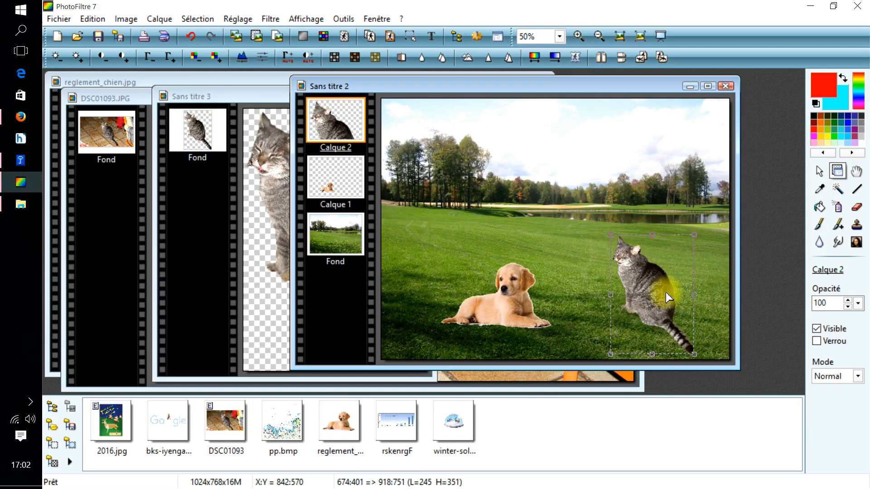
pyautogui.moveTo(652, 290); pyautogui.dragTo(630, 304)
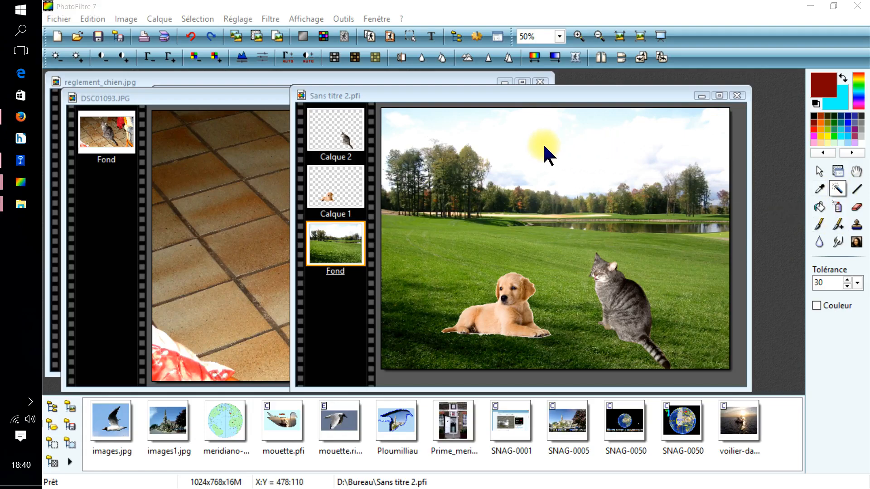
# Select the bright sky on the Fond layer with the magic wand at tolerance 30.
pyautogui.click(336, 242)
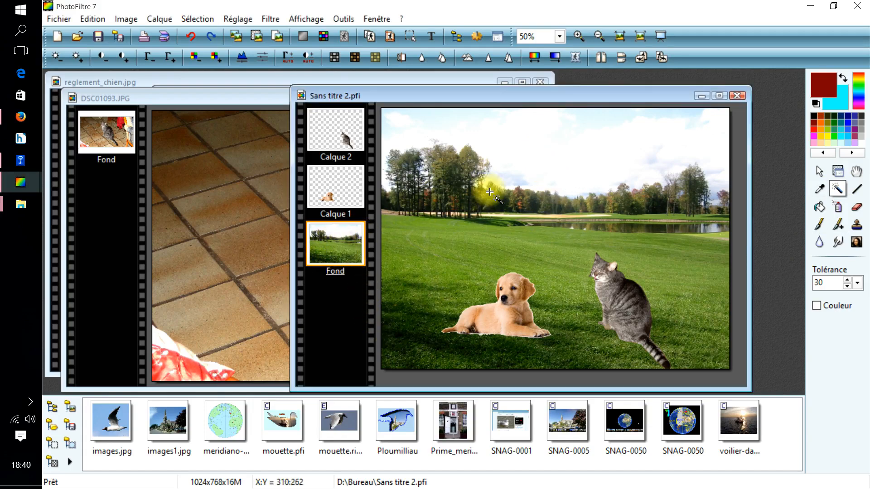
pyautogui.click(837, 189)
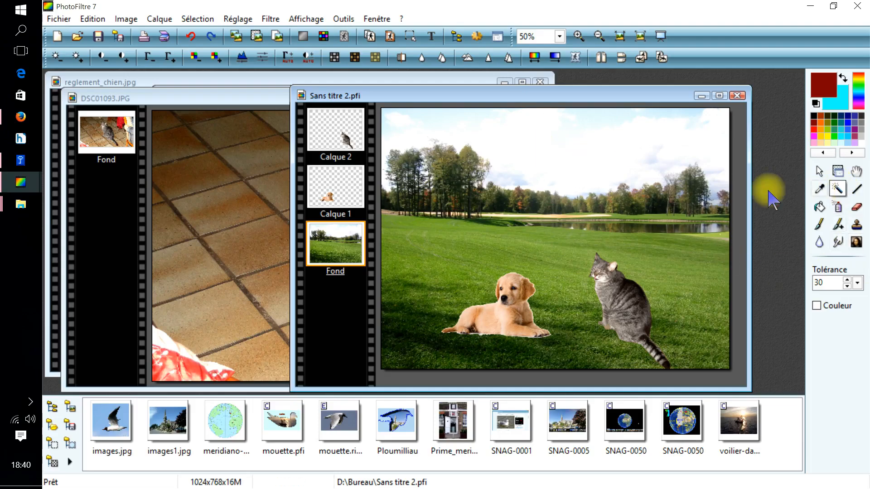
pyautogui.click(570, 150)
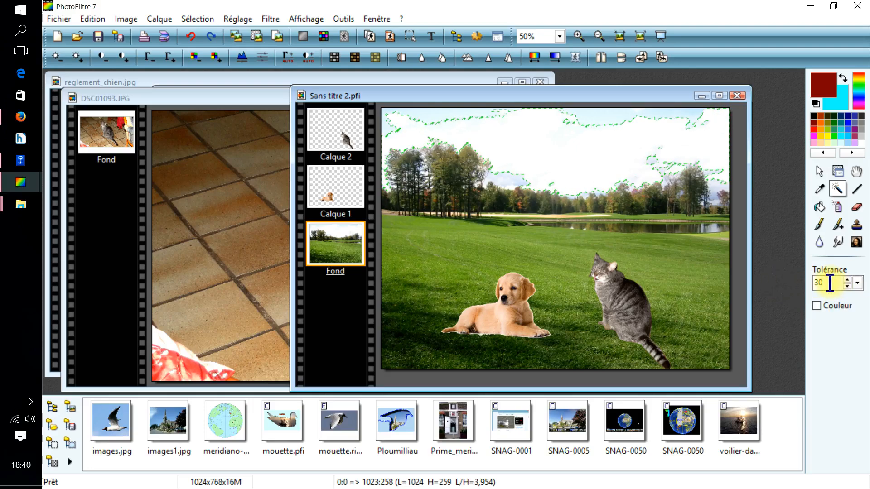
# Reselect the bright sky on the Fond layer with the magic wand at tolerance 50.
pyautogui.moveTo(829, 282); pyautogui.dragTo(791, 282)
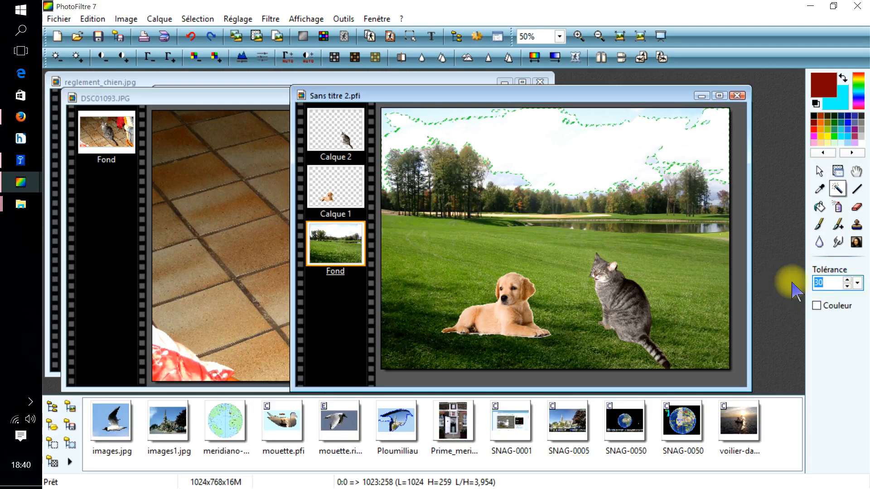
pyautogui.write('50')
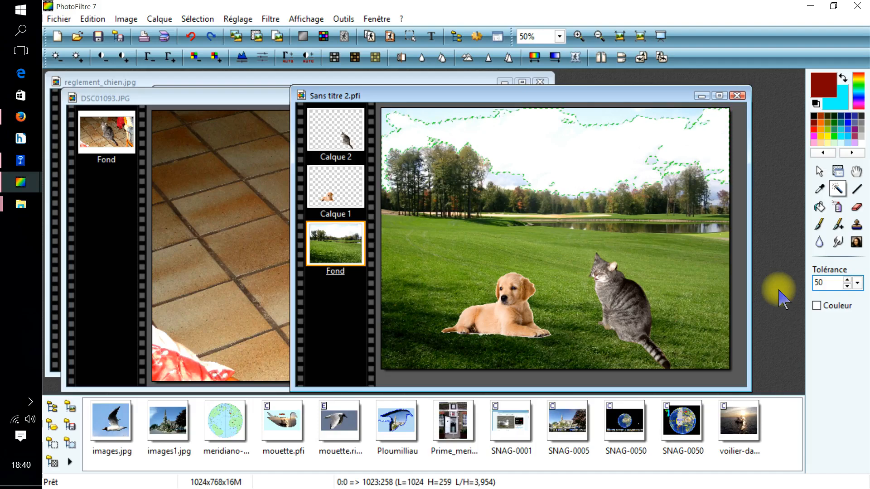
pyautogui.click(571, 154)
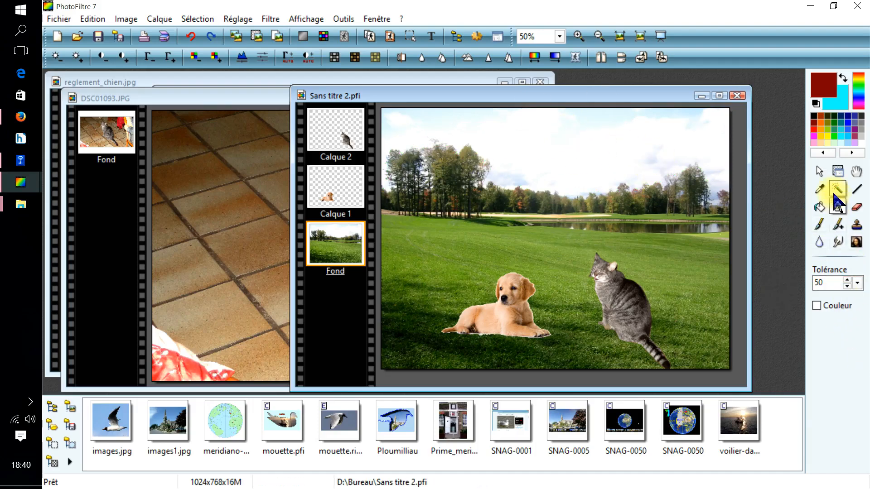
pyautogui.click(570, 153)
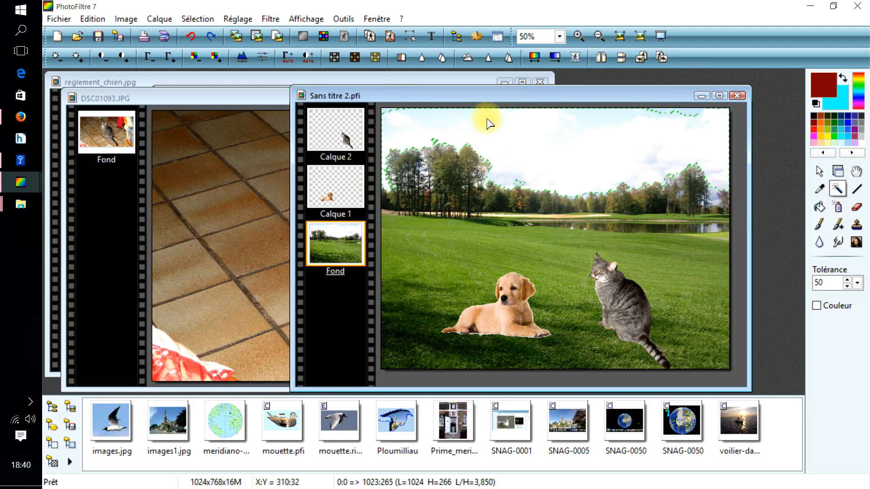
# Fill the selected sky with solid pale blue, without an outline.
pyautogui.click(94, 19)
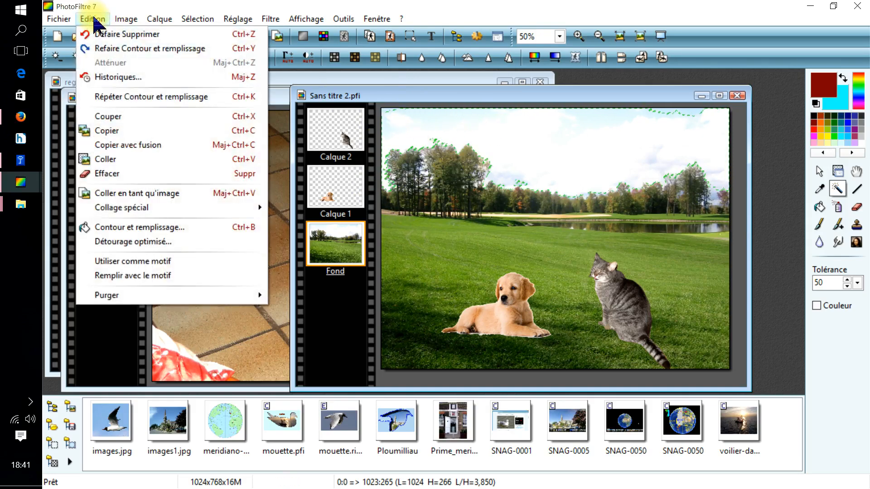
pyautogui.click(118, 227)
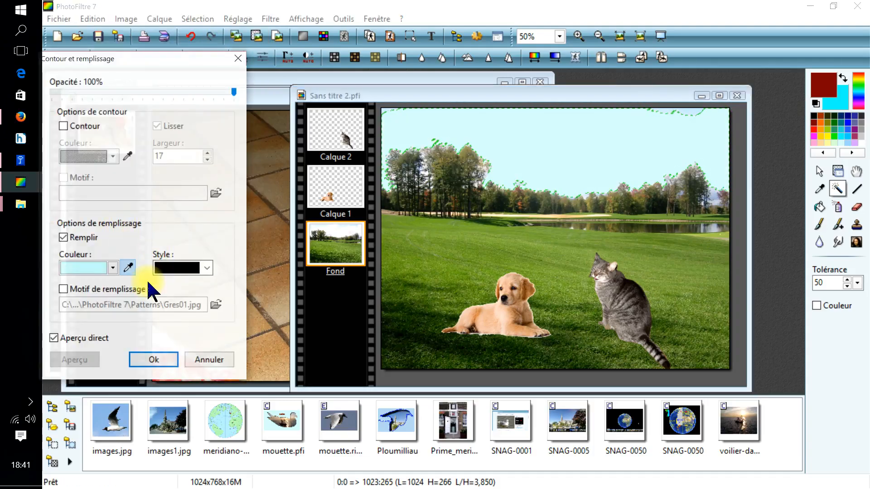
pyautogui.click(113, 268)
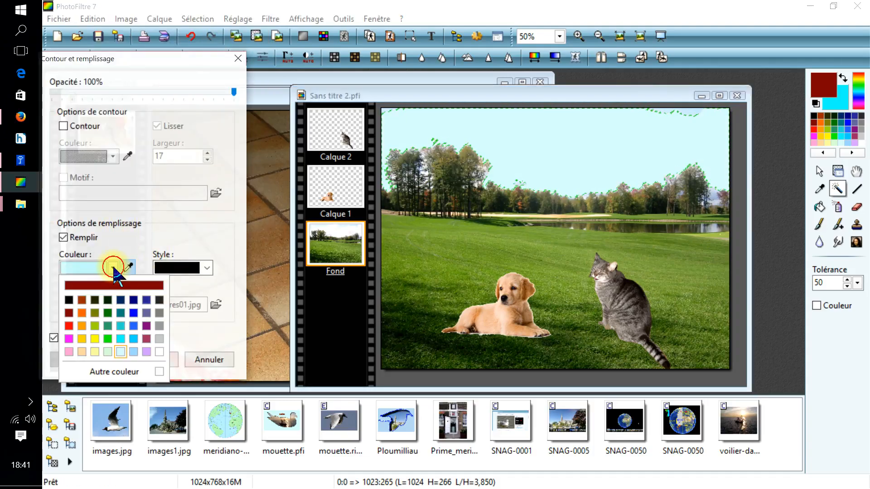
pyautogui.click(120, 352)
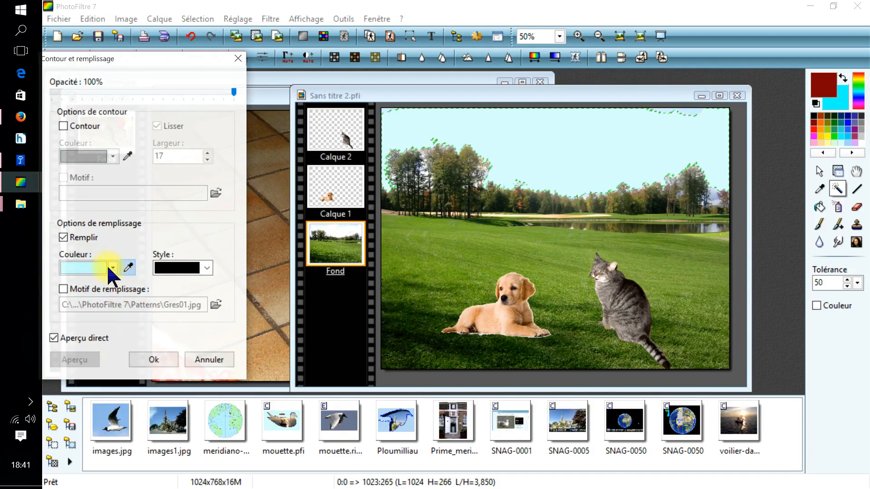
pyautogui.click(156, 361)
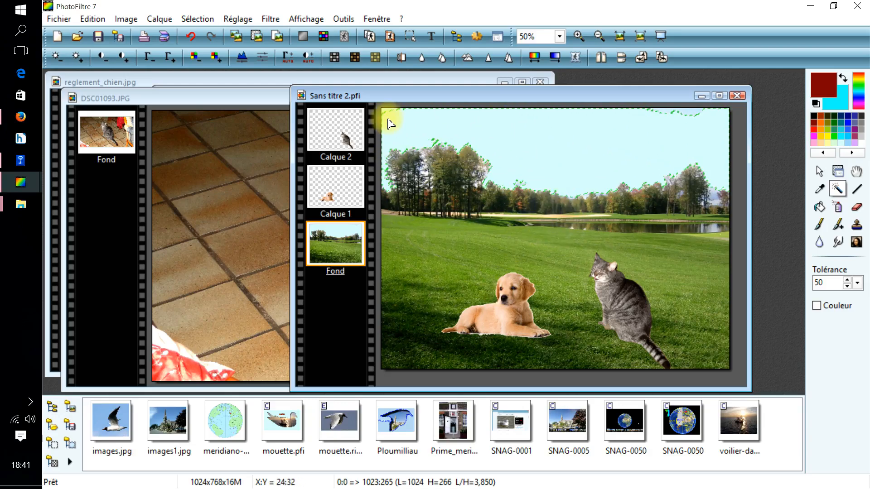
# Add a new blank layer directly above the cat layer, Calque 2.
pyautogui.click(326, 123)
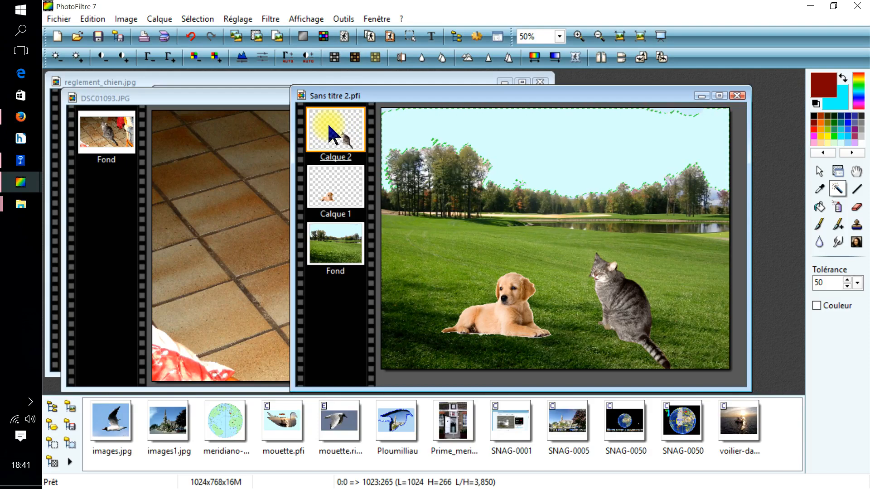
pyautogui.click(159, 20)
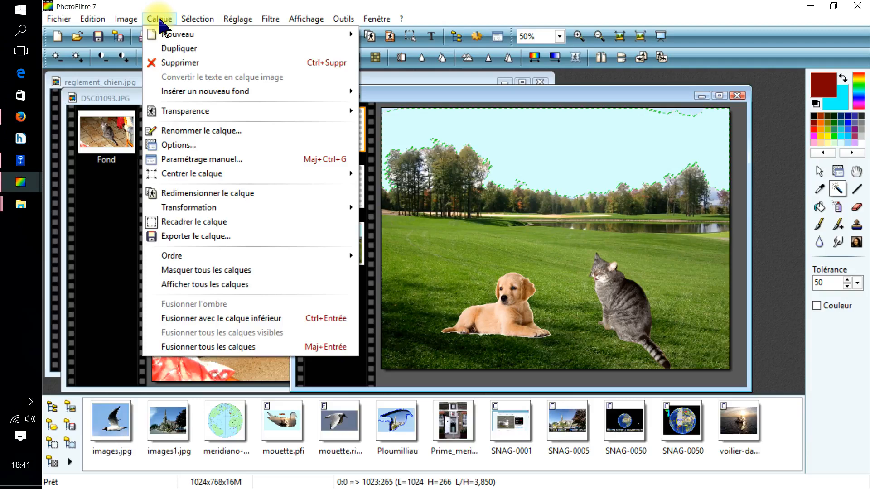
pyautogui.moveTo(171, 34)
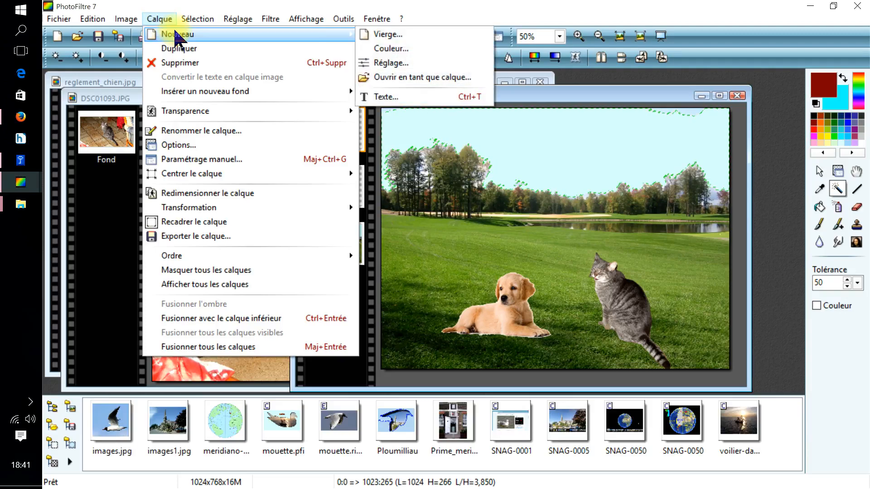
pyautogui.click(384, 35)
pyautogui.click(462, 359)
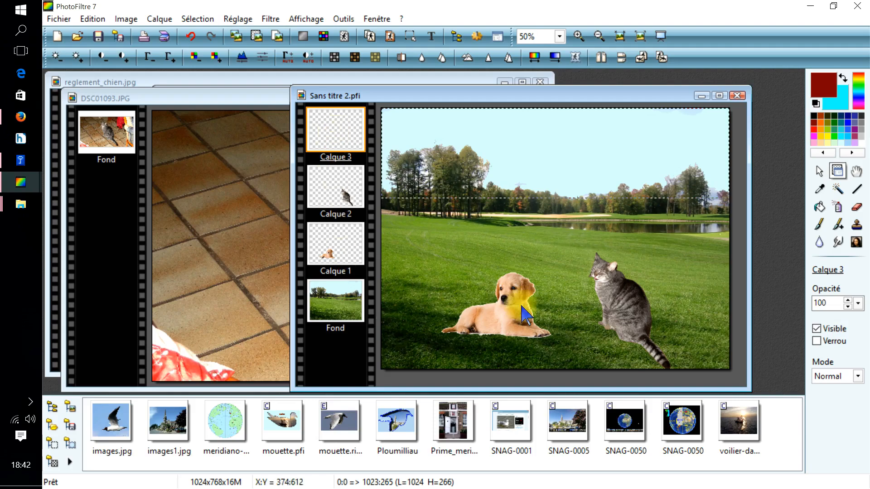
# Draw a rounded-rectangle selection about 928 × 690 pixels inside the image borders and set the foreground colour to brown (128, 64, 0).
pyautogui.click(820, 171)
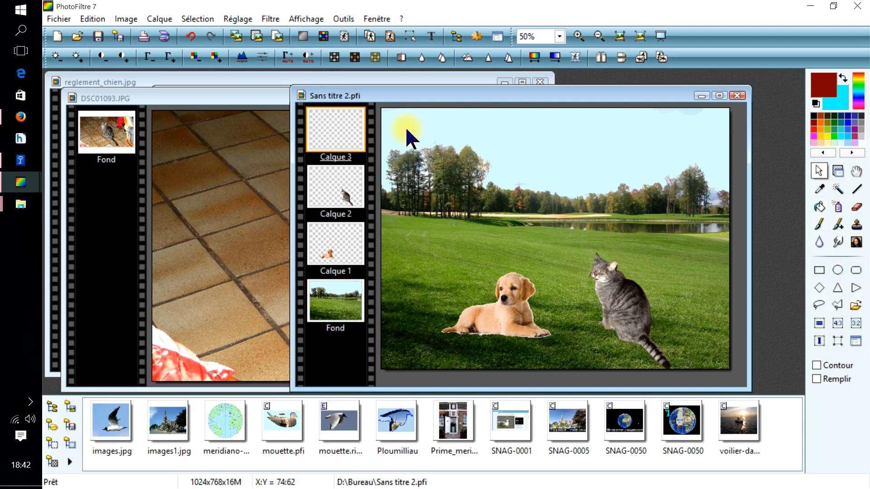
pyautogui.moveTo(395, 118); pyautogui.dragTo(704, 355)
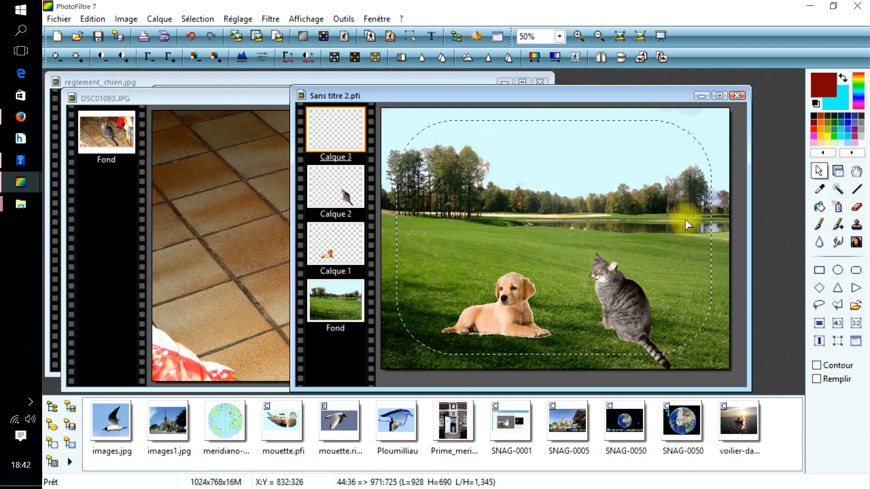
pyautogui.click(825, 95)
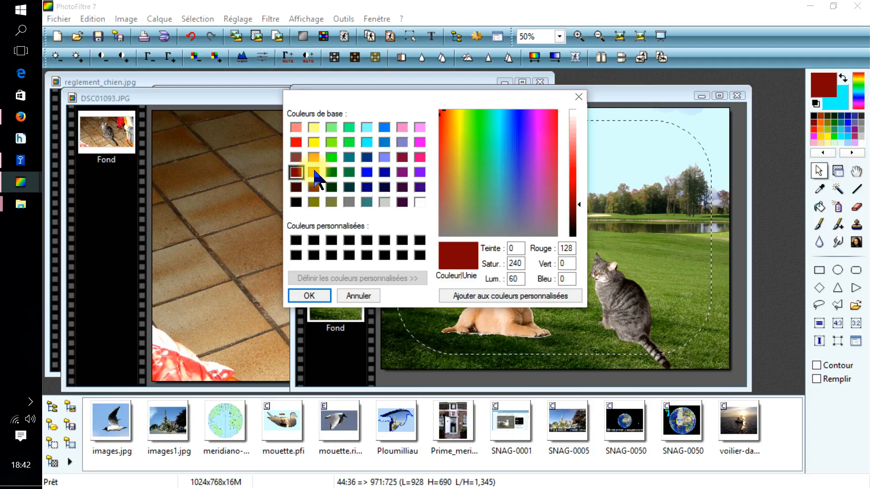
pyautogui.click(313, 157)
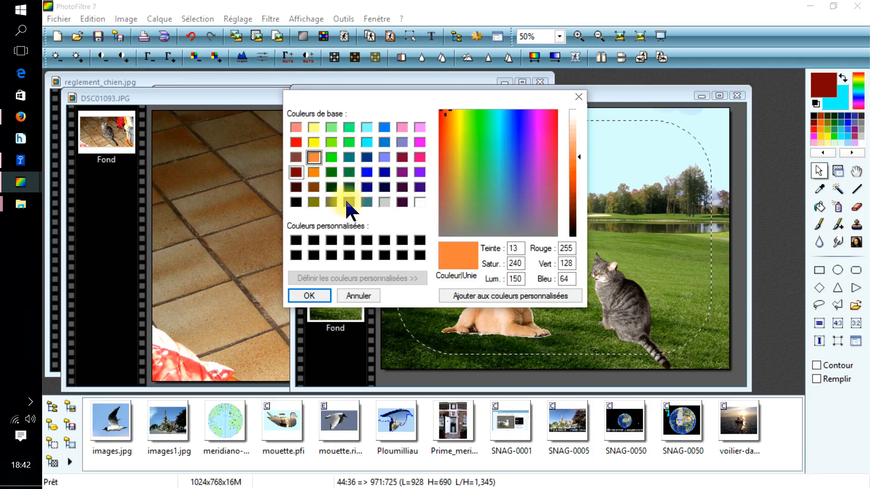
pyautogui.click(314, 186)
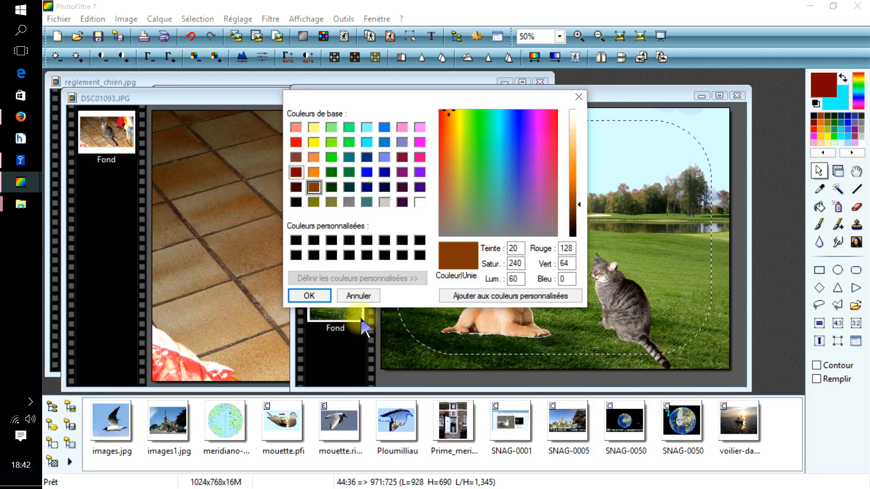
pyautogui.click(310, 296)
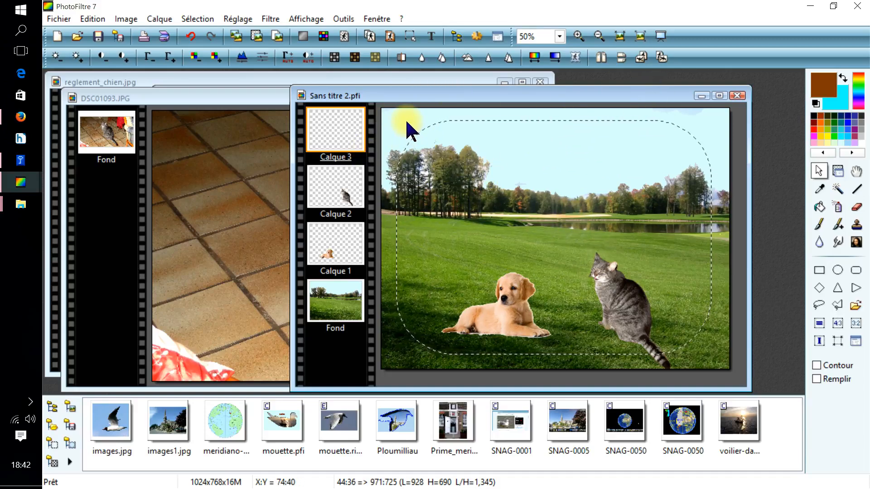
# Invert the rounded selection and fill the surrounding border on Calque 3 with the brown foreground colour.
pyautogui.rightClick(522, 209)
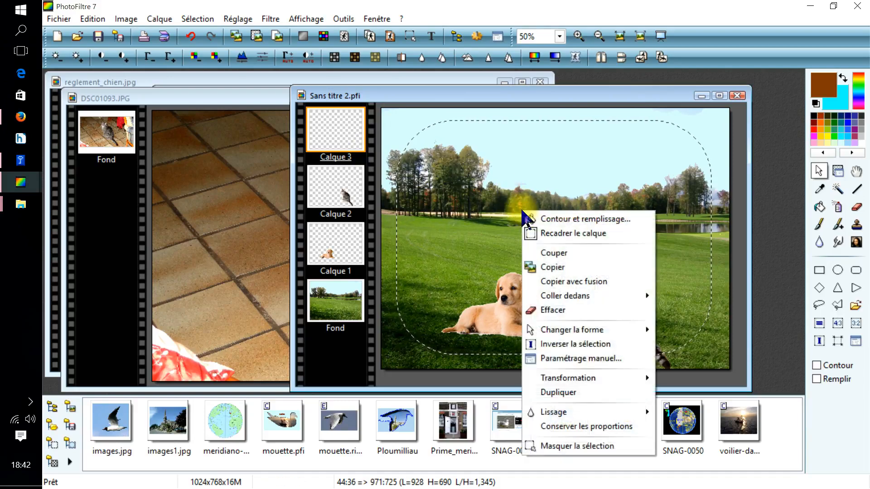
pyautogui.click(575, 345)
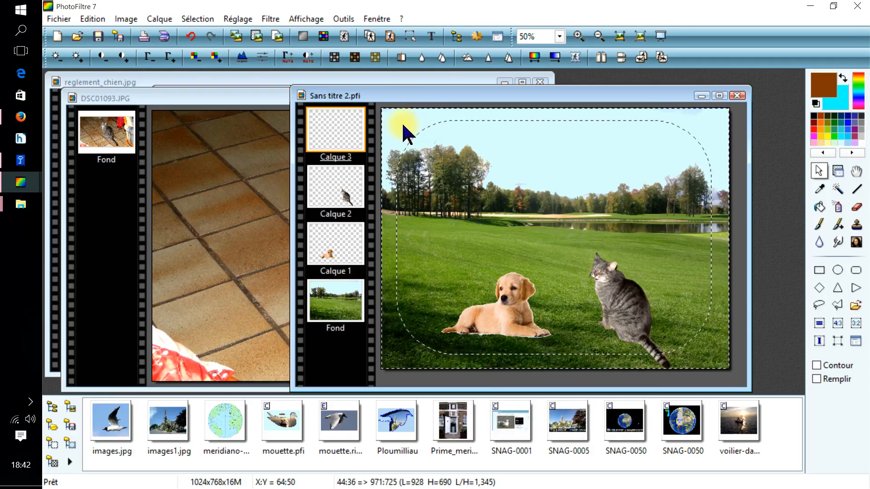
pyautogui.click(819, 207)
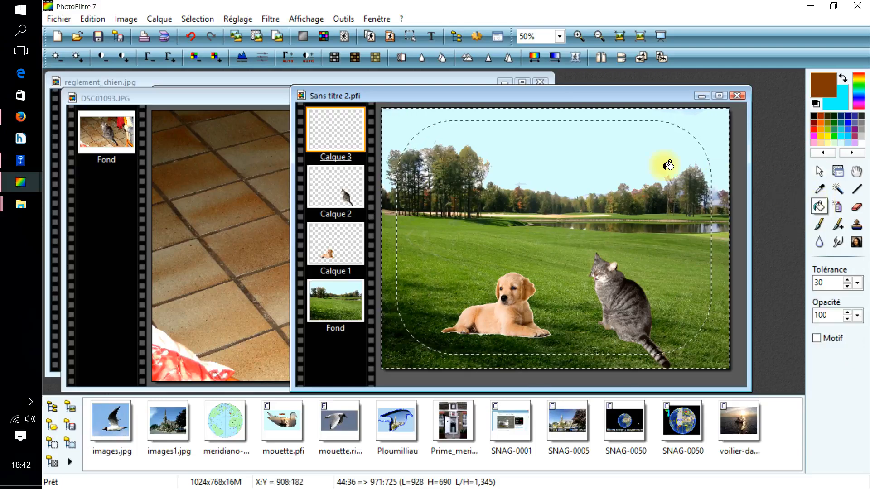
pyautogui.click(406, 122)
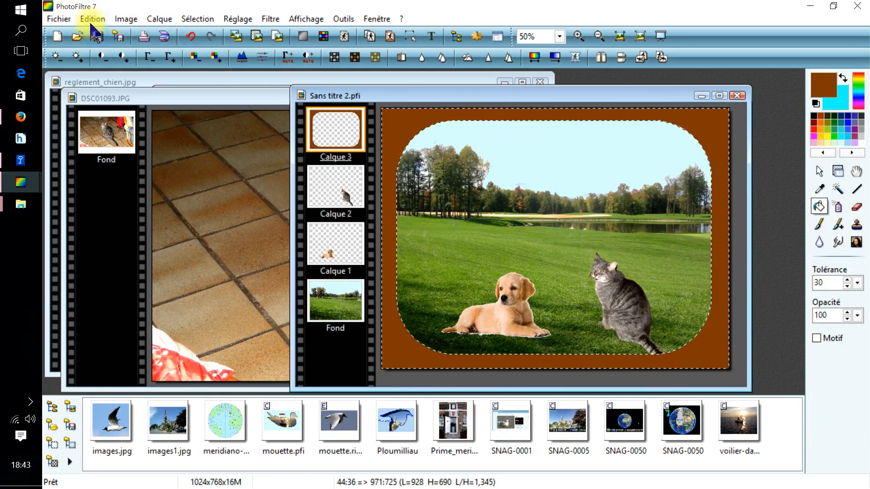
# Enable a drop shadow on the brown frame layer with Delta X and Delta Y both at 25.
pyautogui.click(159, 19)
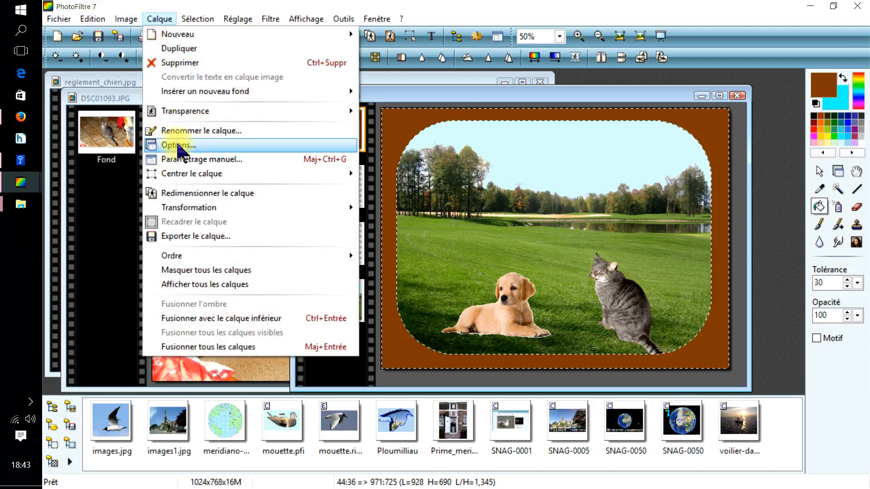
pyautogui.click(178, 145)
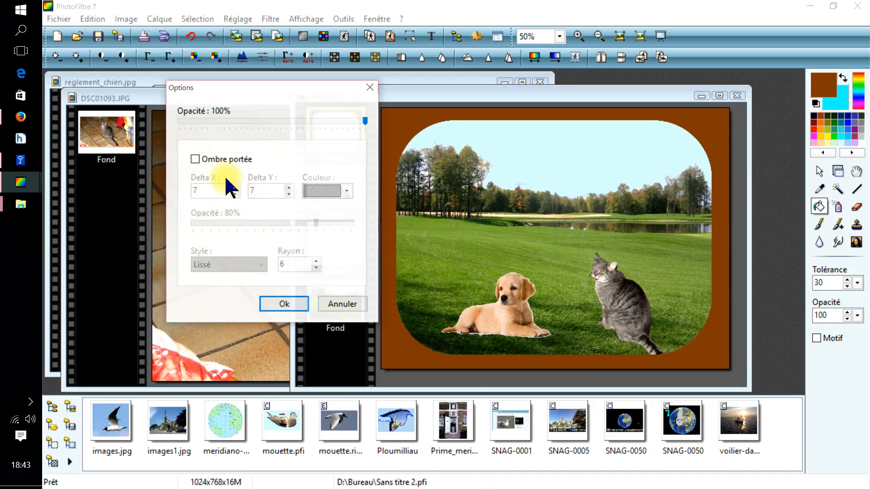
pyautogui.click(195, 159)
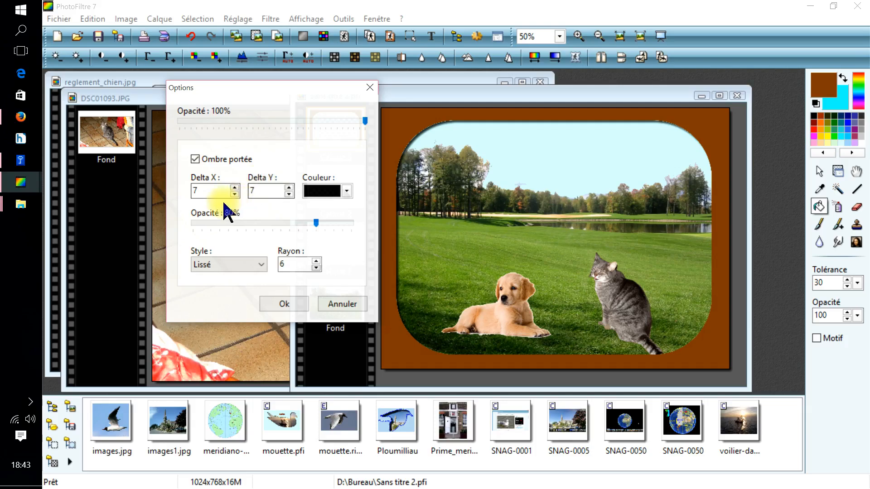
pyautogui.moveTo(205, 190); pyautogui.dragTo(190, 193)
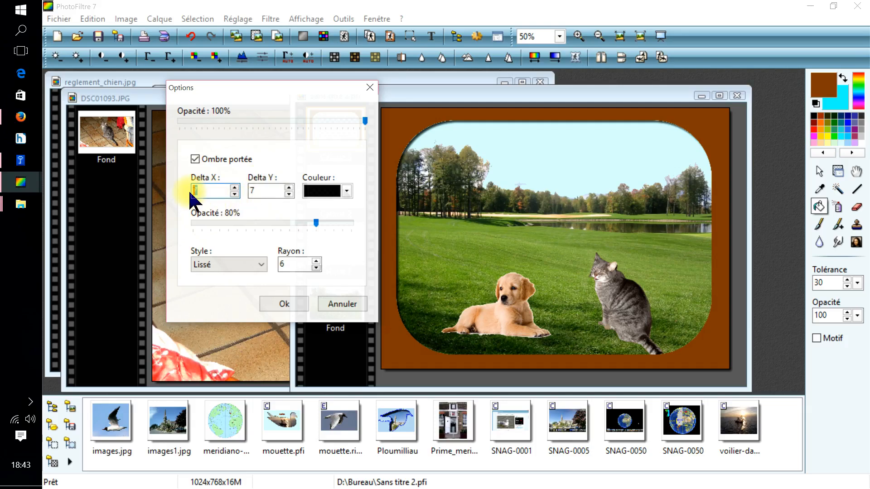
pyautogui.write('25')
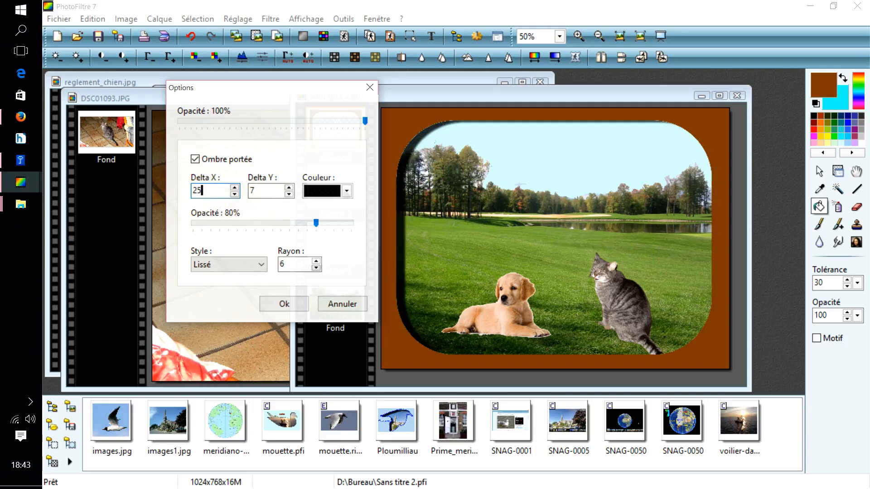
pyautogui.doubleClick(271, 189)
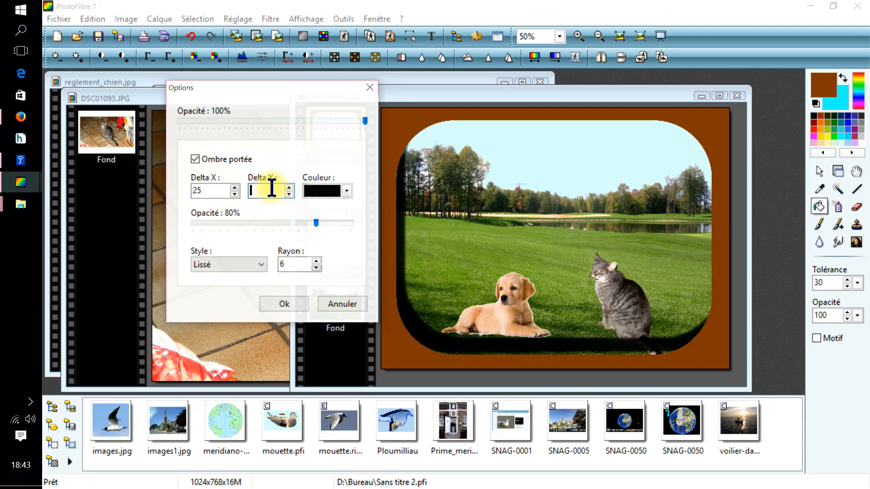
pyautogui.write('25')
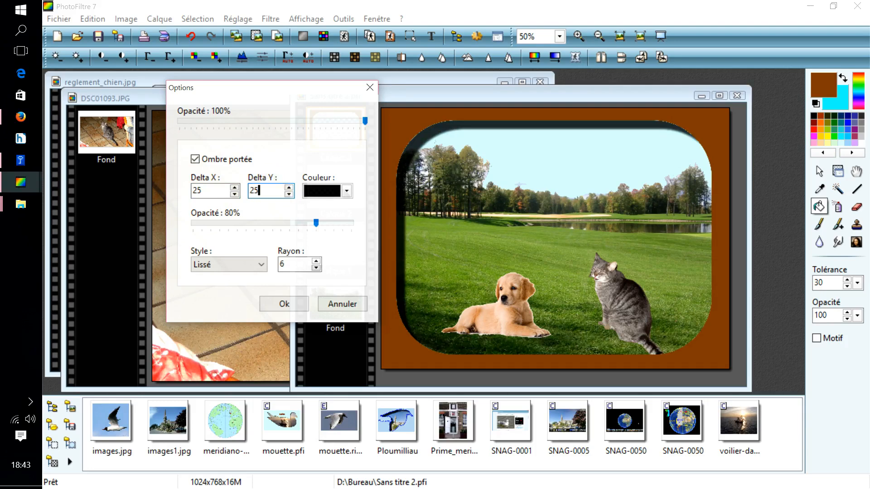
# Set the frame's shadow colour to dark grey from the extended colour palette and apply the layer options.
pyautogui.click(346, 191)
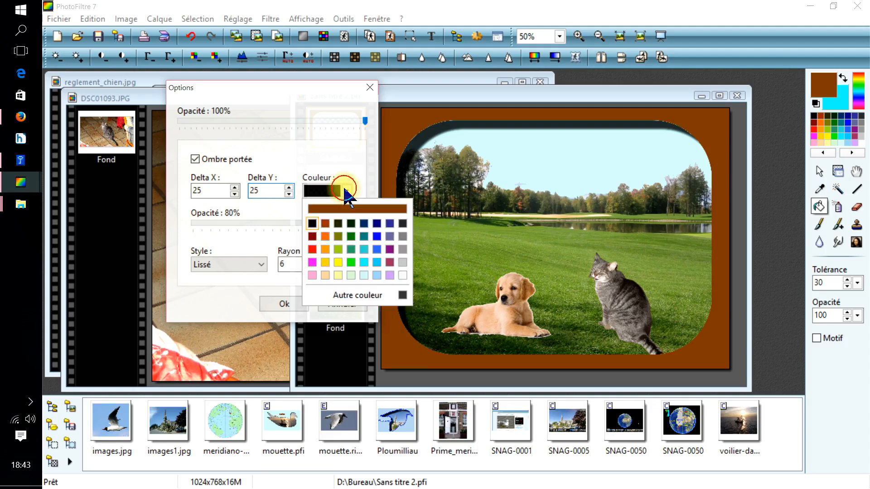
pyautogui.click(402, 296)
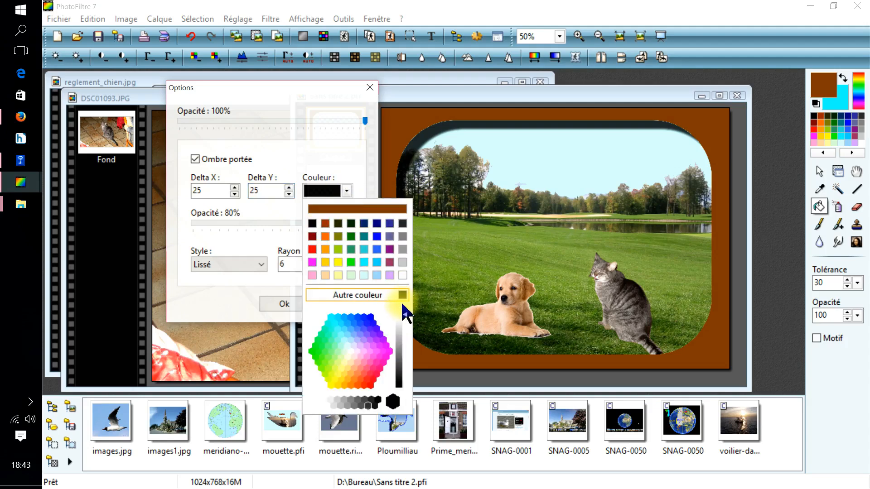
pyautogui.click(369, 402)
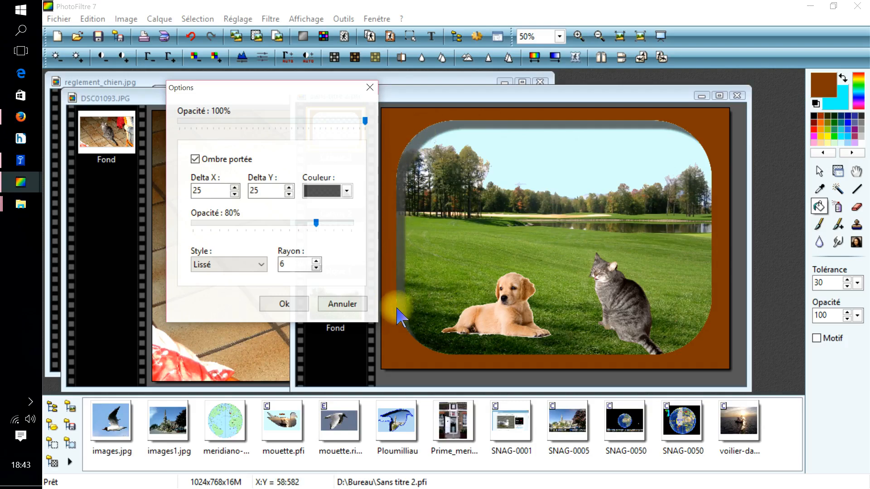
pyautogui.press('Return')
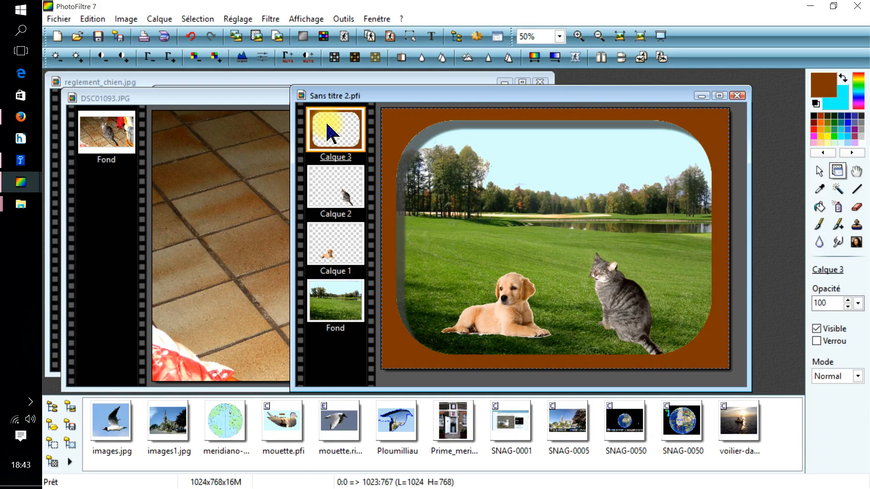
# Duplicate the landscape background layer Fond as a separate layer above it.
pyautogui.click(336, 304)
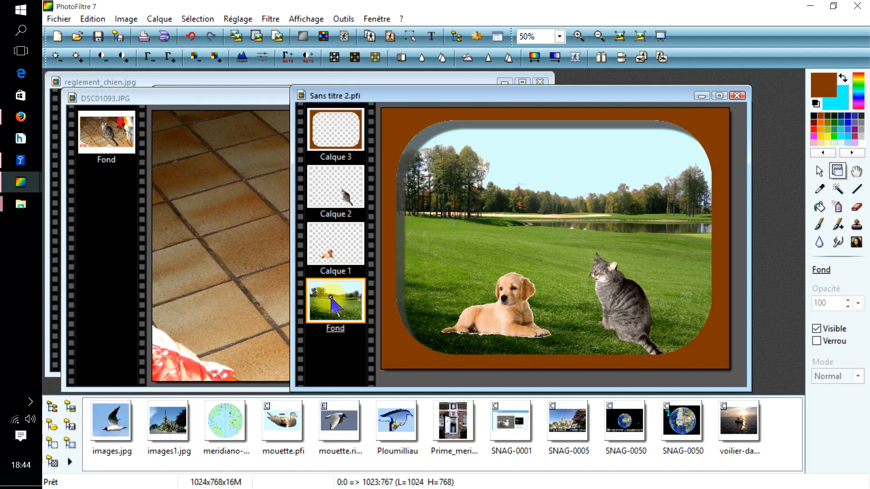
pyautogui.rightClick(336, 305)
pyautogui.click(365, 273)
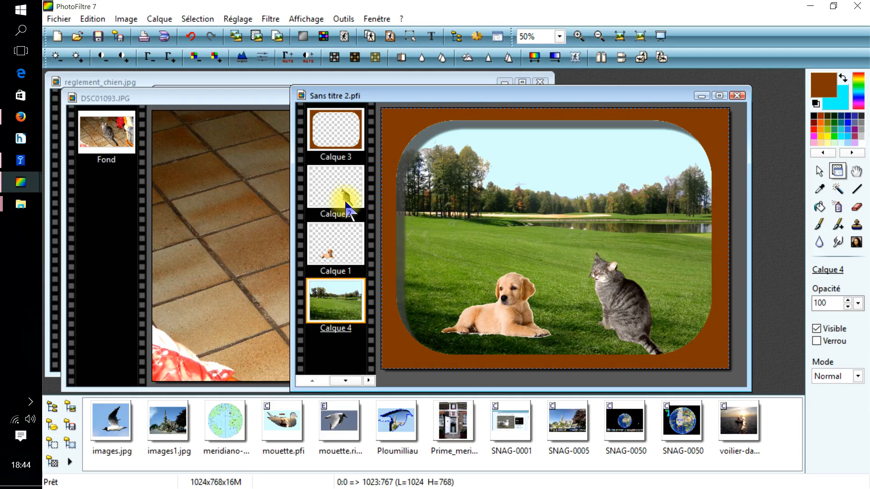
# Move the brown frame layer Calque 3 below the landscape copy Calque 4 and hide the cat layer Calque 2.
pyautogui.click(335, 130)
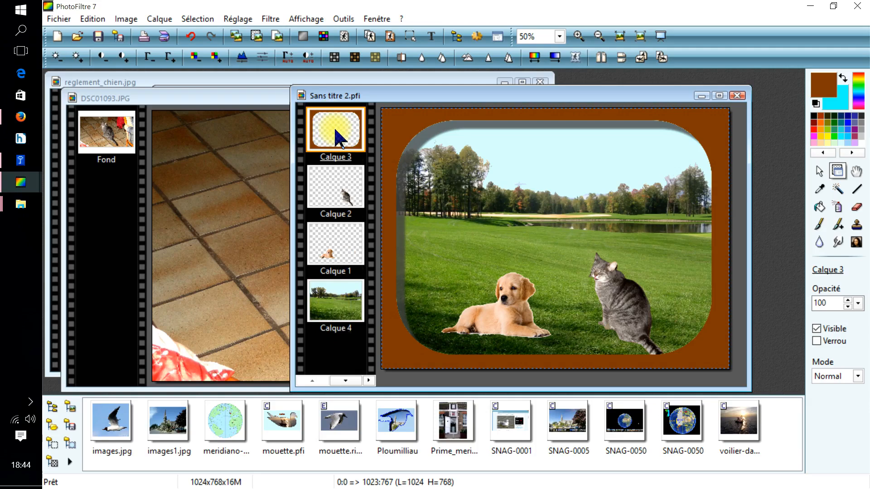
pyautogui.moveTo(335, 130); pyautogui.dragTo(317, 265)
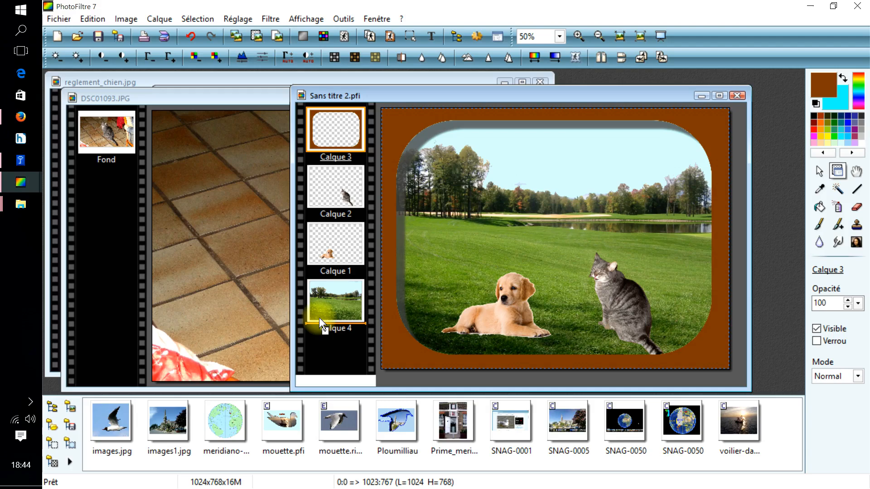
pyautogui.moveTo(319, 317); pyautogui.dragTo(319, 318)
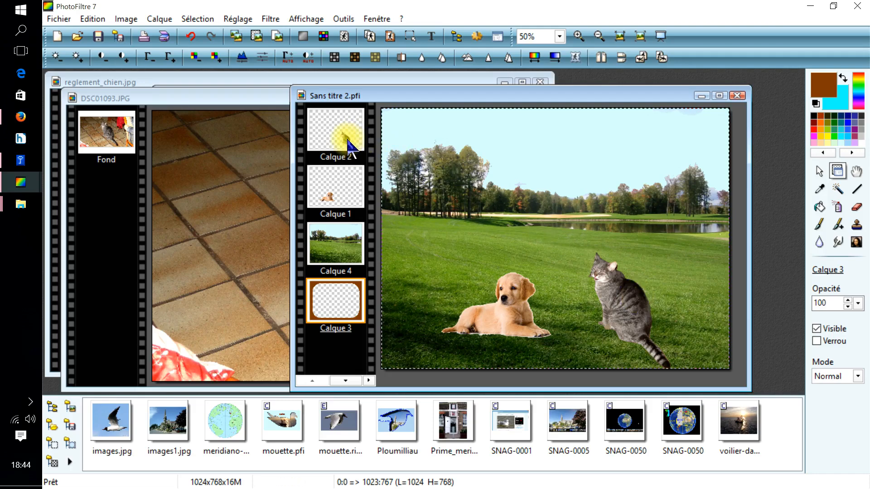
pyautogui.rightClick(331, 135)
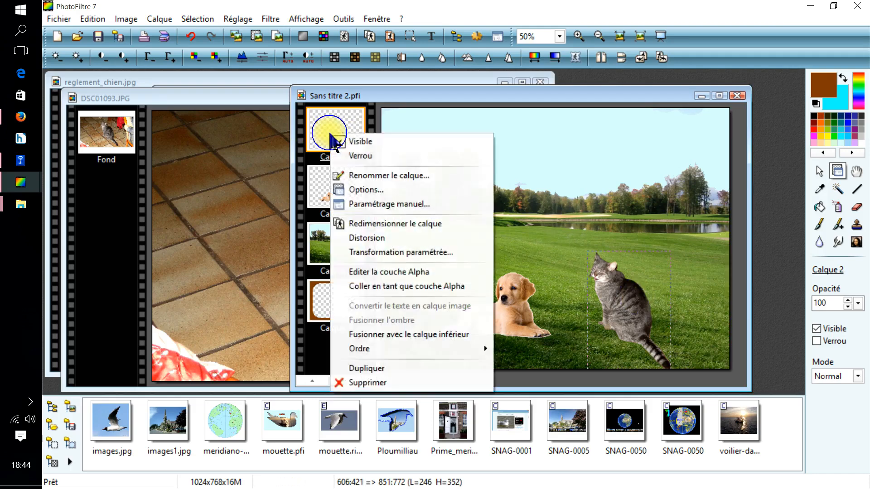
pyautogui.click(360, 143)
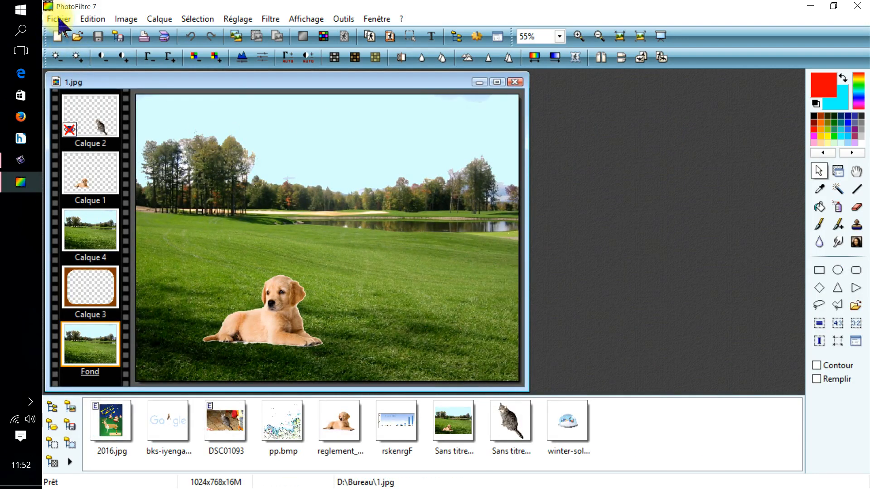
# Save the layered montage to the desktop (Bureau) as 111 in PhotoFiltre PFI format without compression.
pyautogui.click(58, 19)
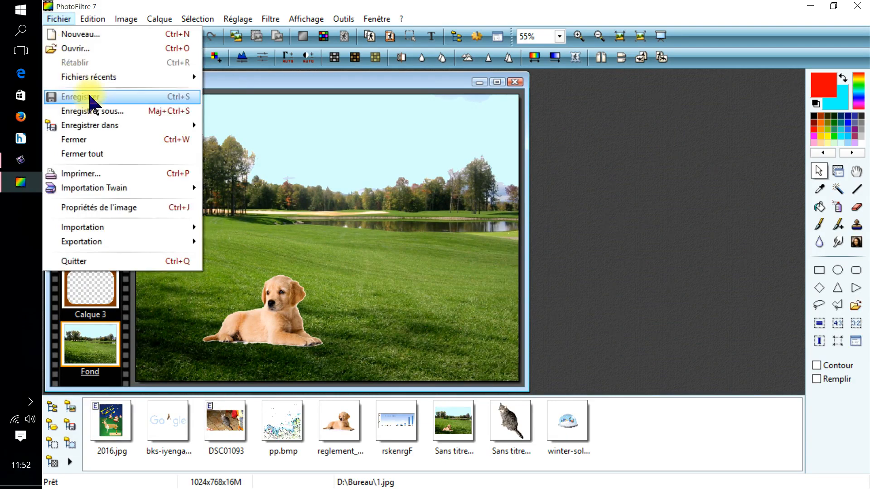
pyautogui.click(100, 111)
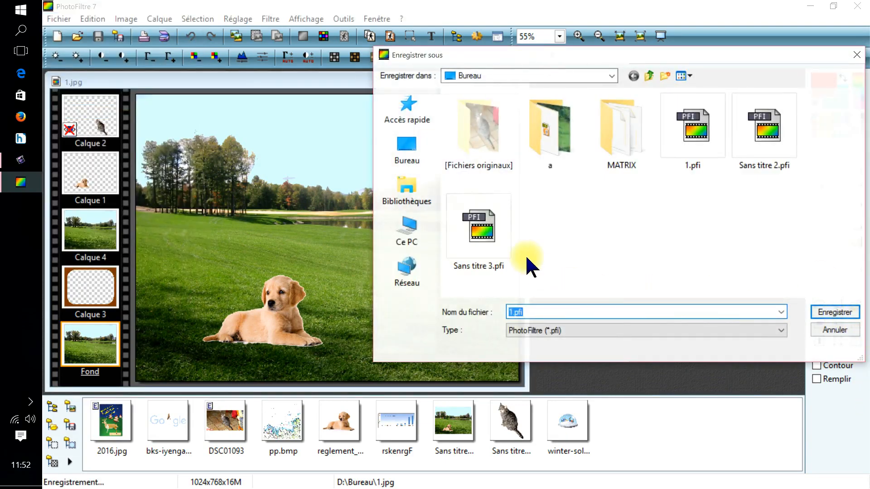
pyautogui.click(410, 145)
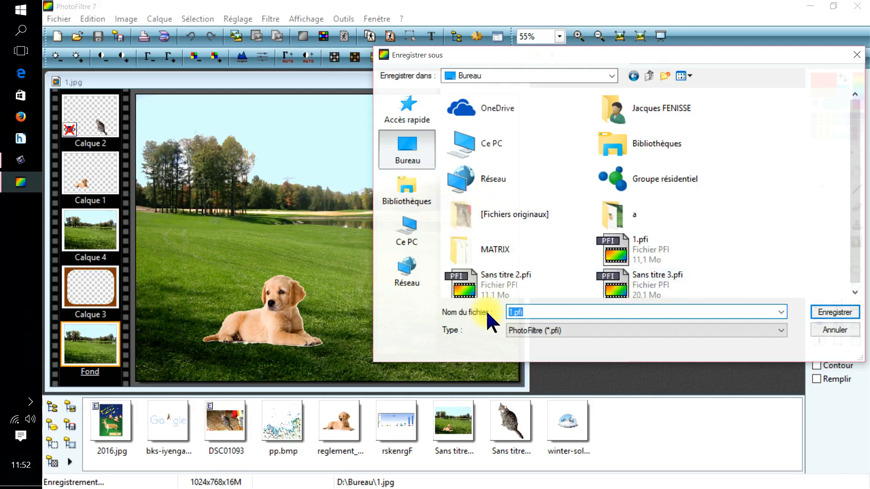
pyautogui.moveTo(542, 312); pyautogui.dragTo(500, 313)
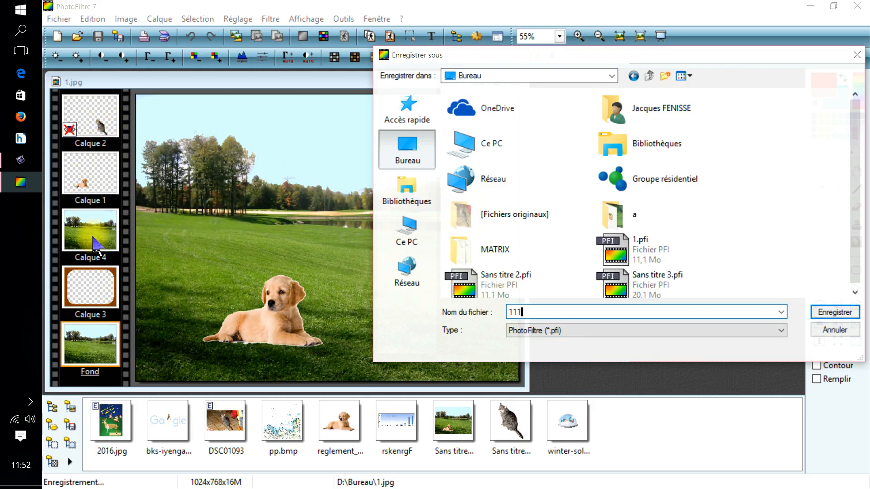
pyautogui.click(822, 316)
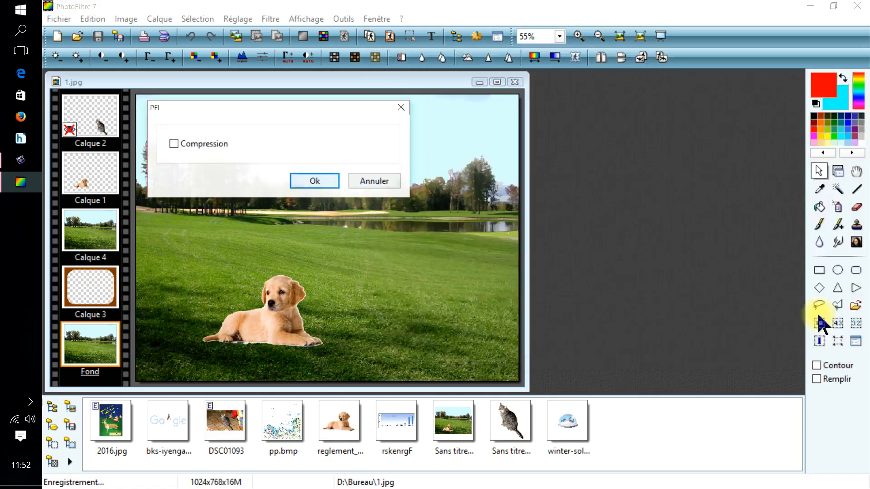
pyautogui.click(315, 181)
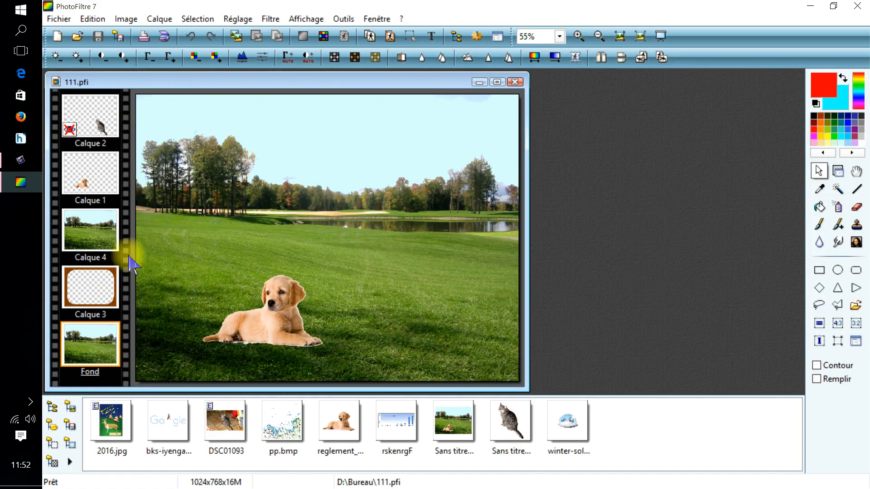
# Save a copy of the montage in Bureau as 111.jpg in JPEG format.
pyautogui.click(55, 19)
pyautogui.click(72, 111)
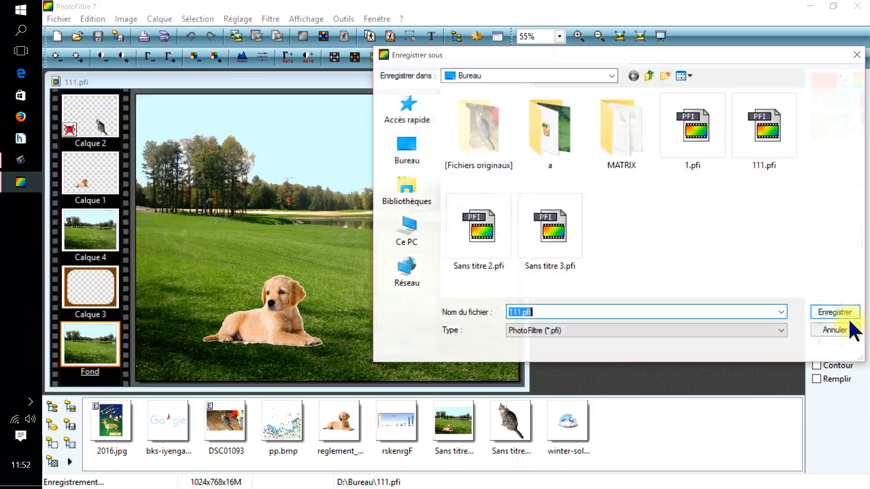
pyautogui.click(781, 331)
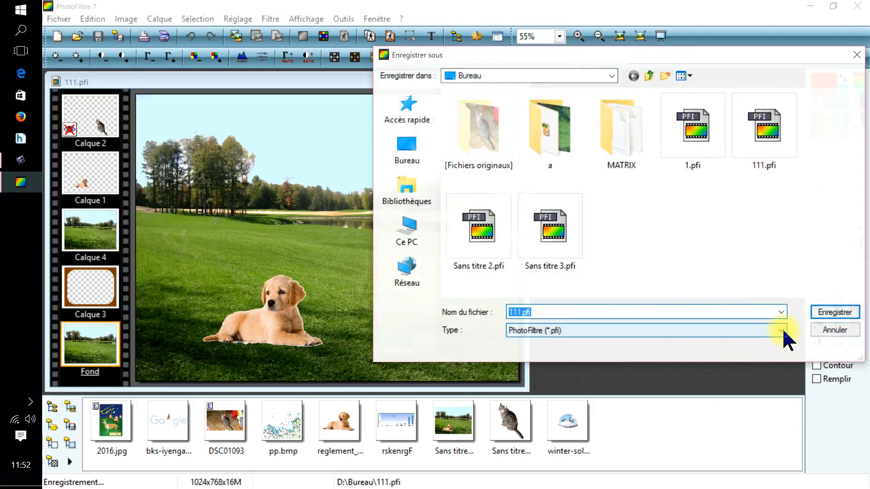
pyautogui.click(587, 362)
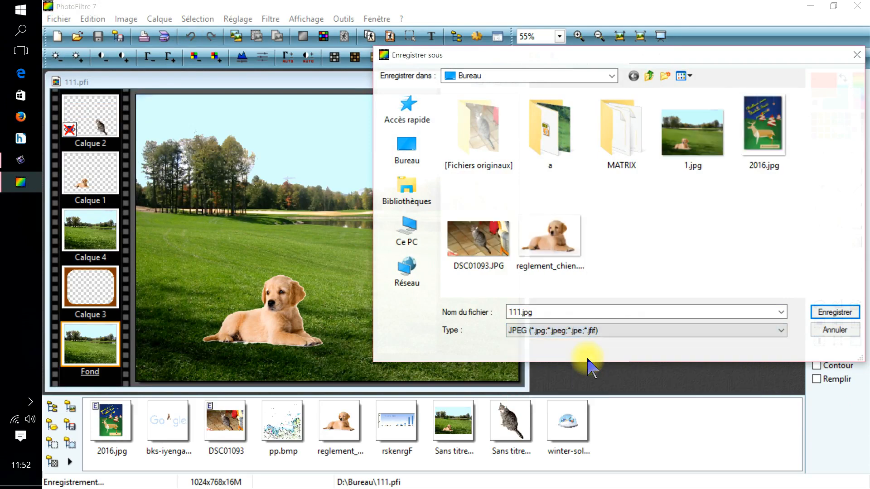
pyautogui.click(824, 315)
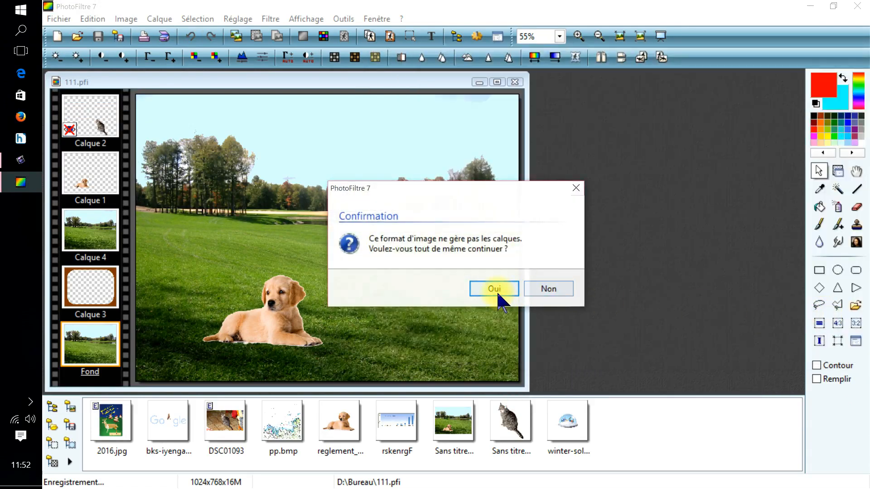